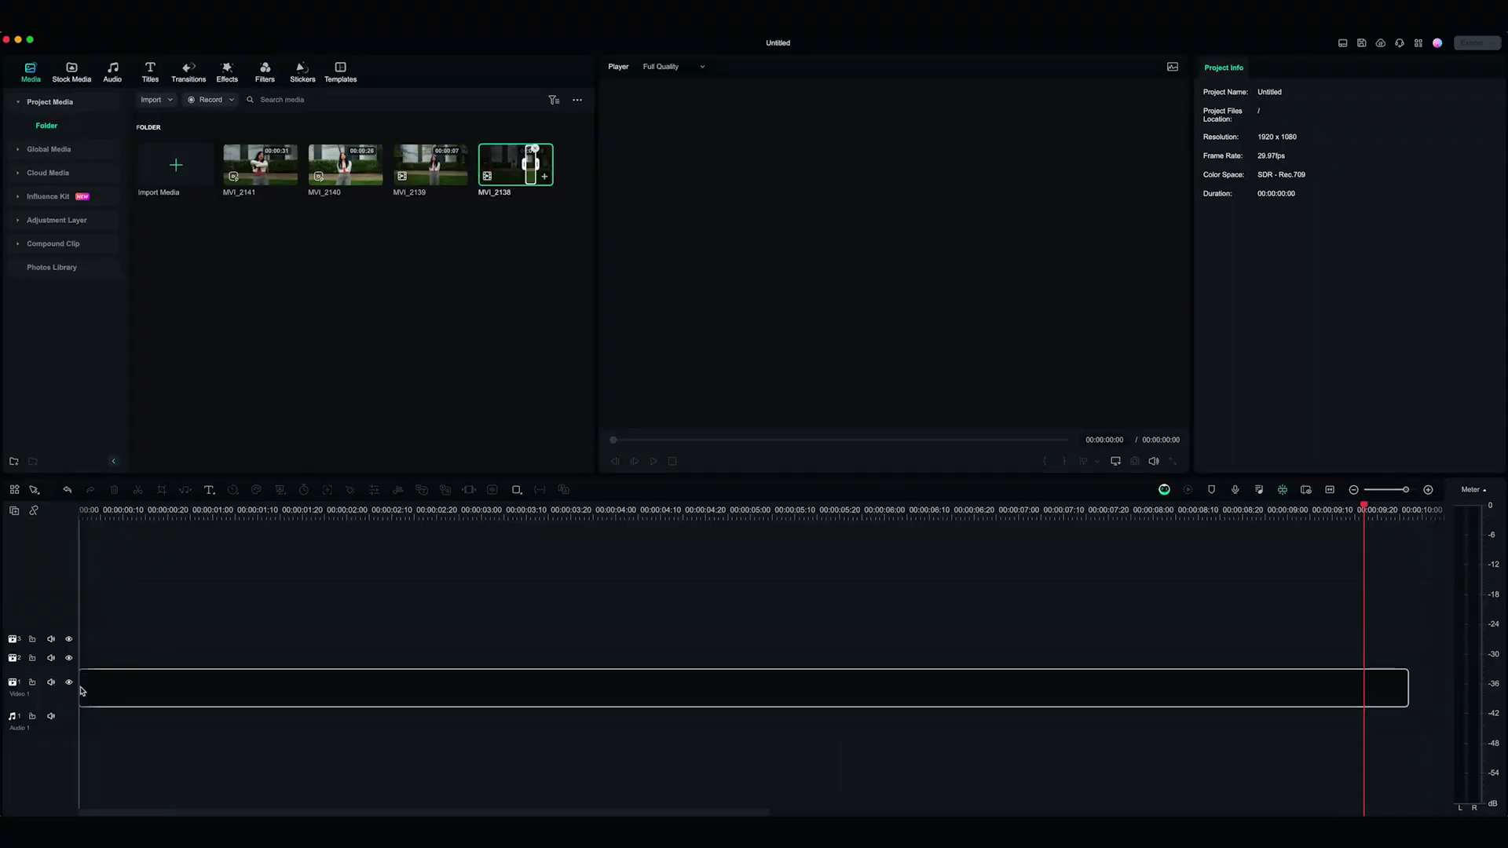
# Step: At 00:00:05:06, keyframe the clip's scale at 237% and its position at X -124, Y -419 px to frame the woman closely
pyautogui.click(1064, 580)
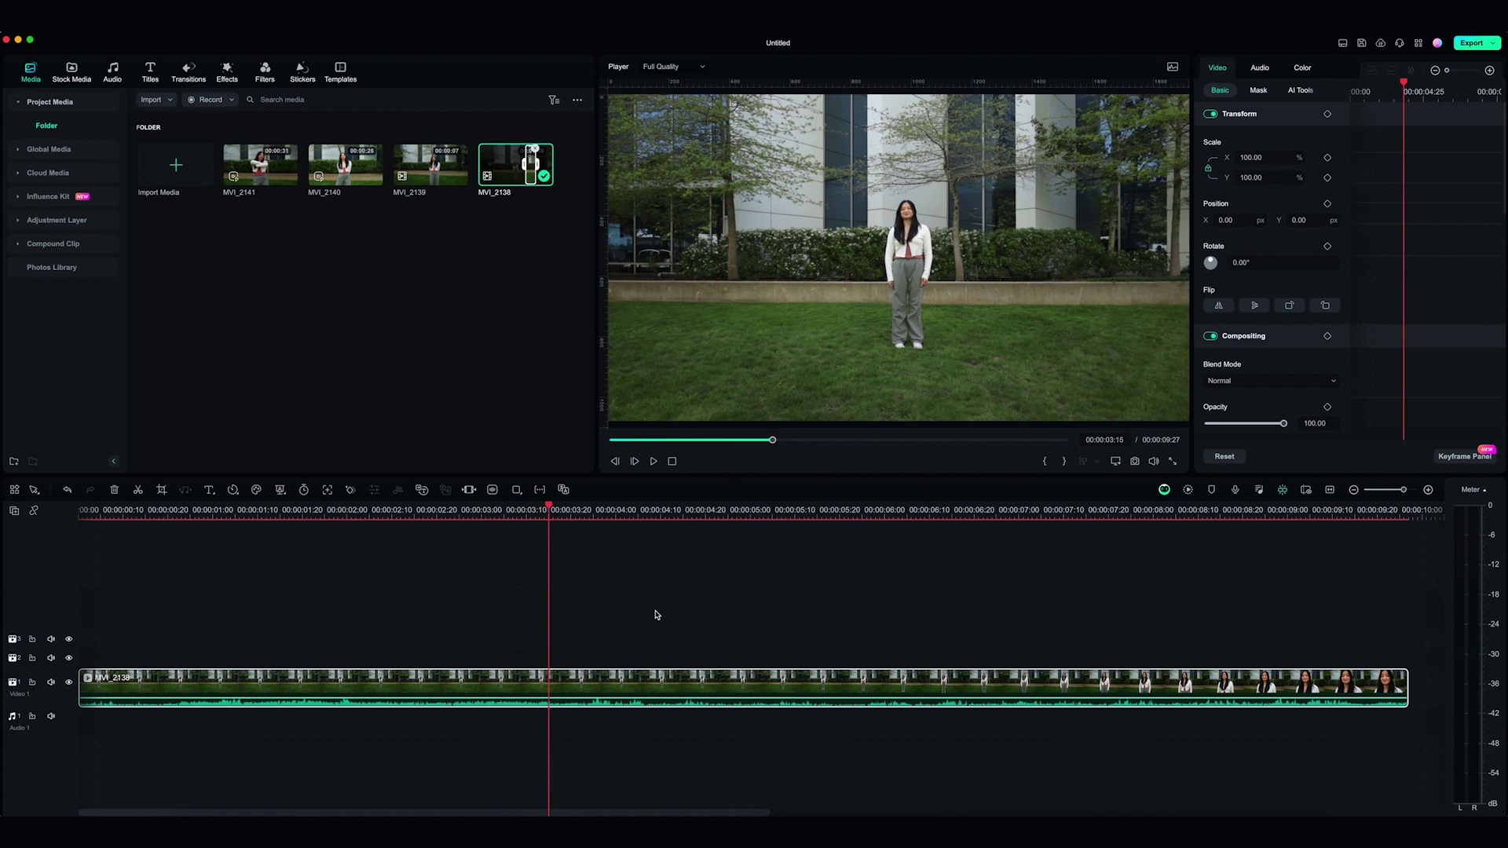
pyautogui.click(1328, 610)
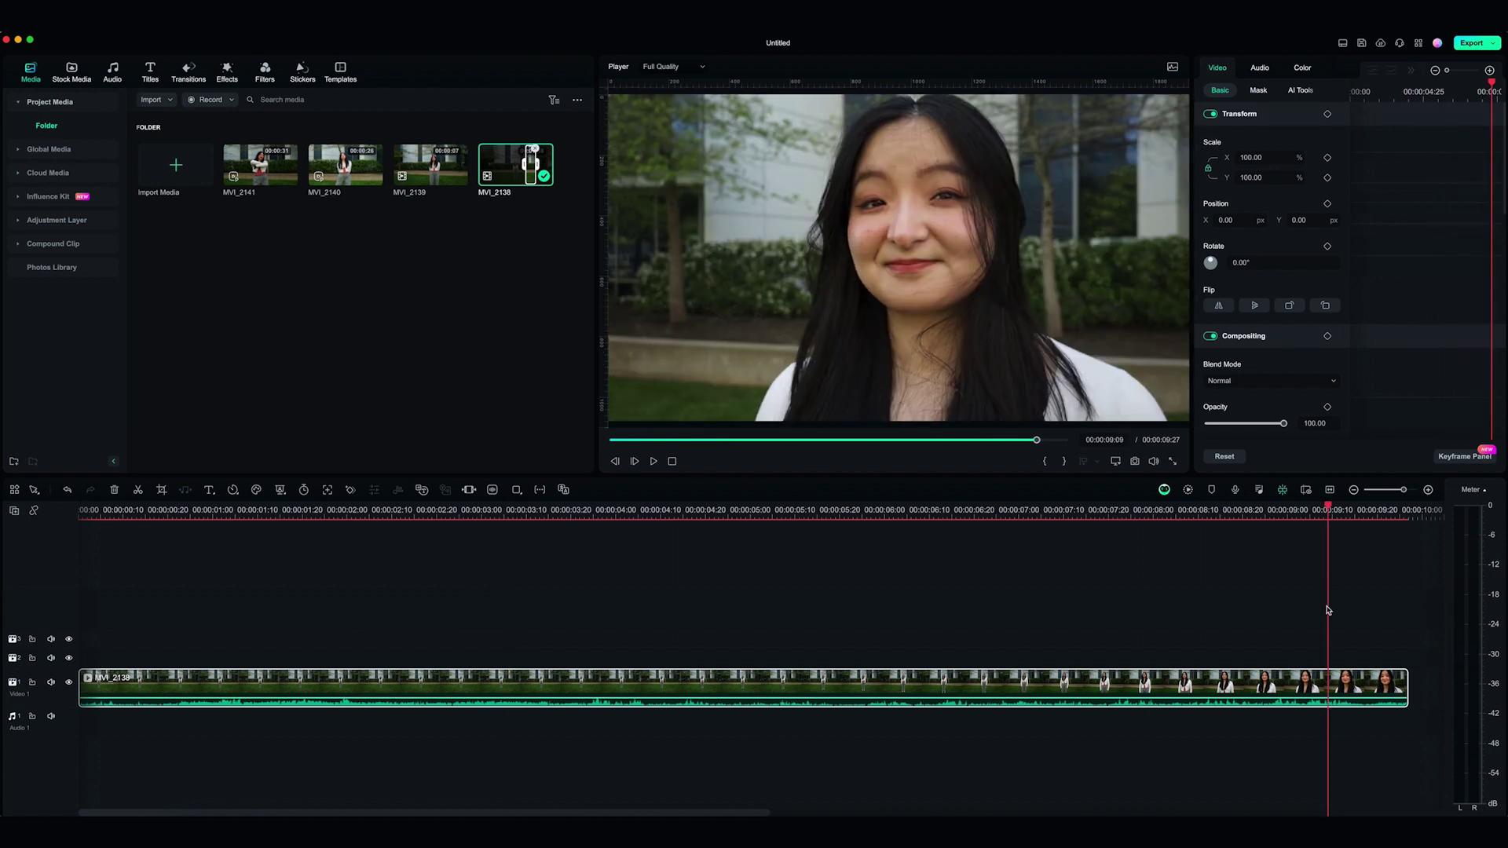
pyautogui.click(404, 607)
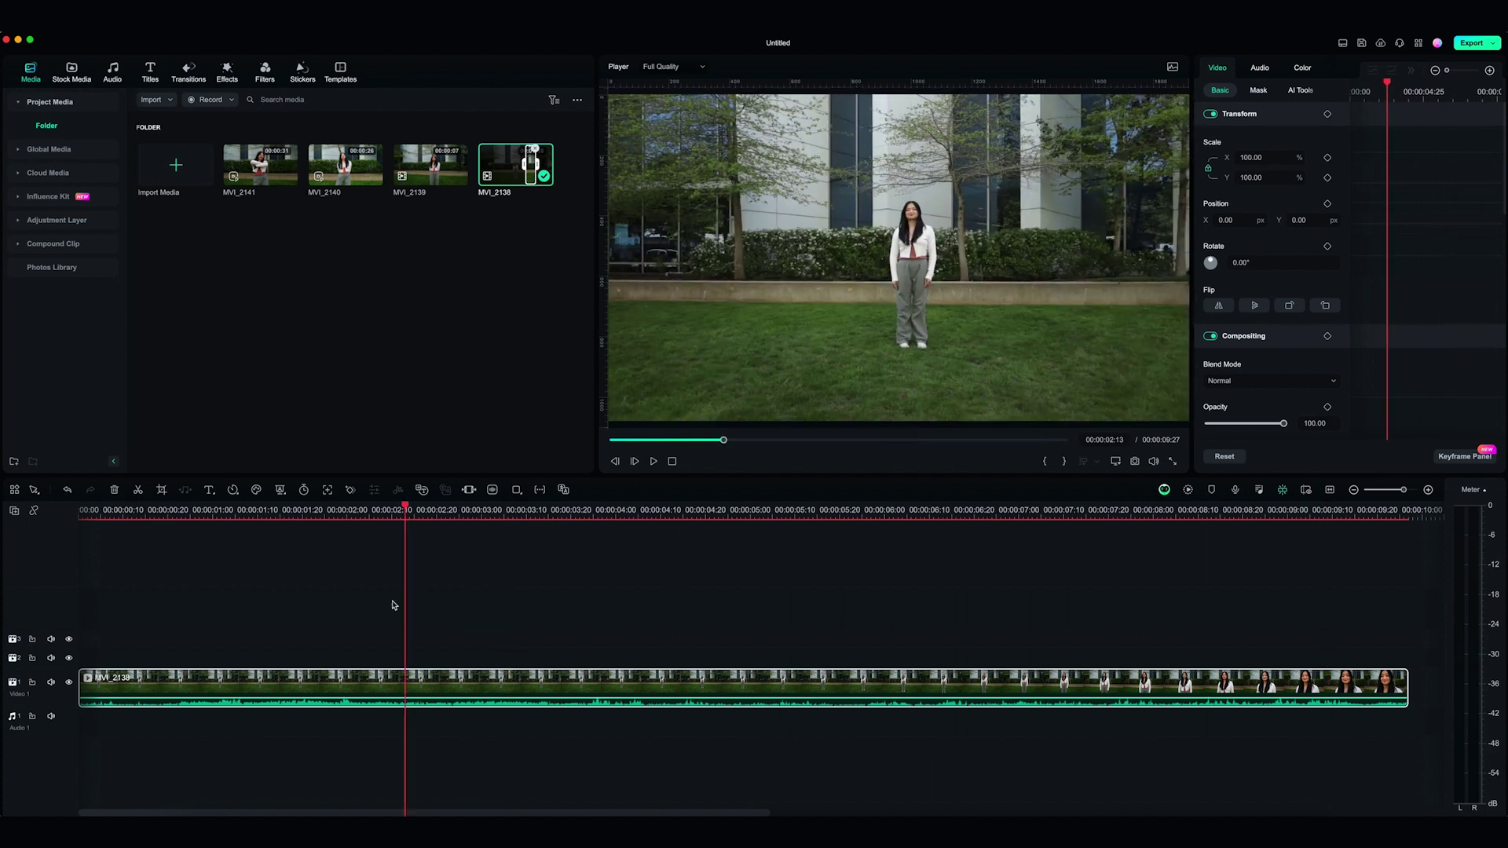
pyautogui.click(777, 642)
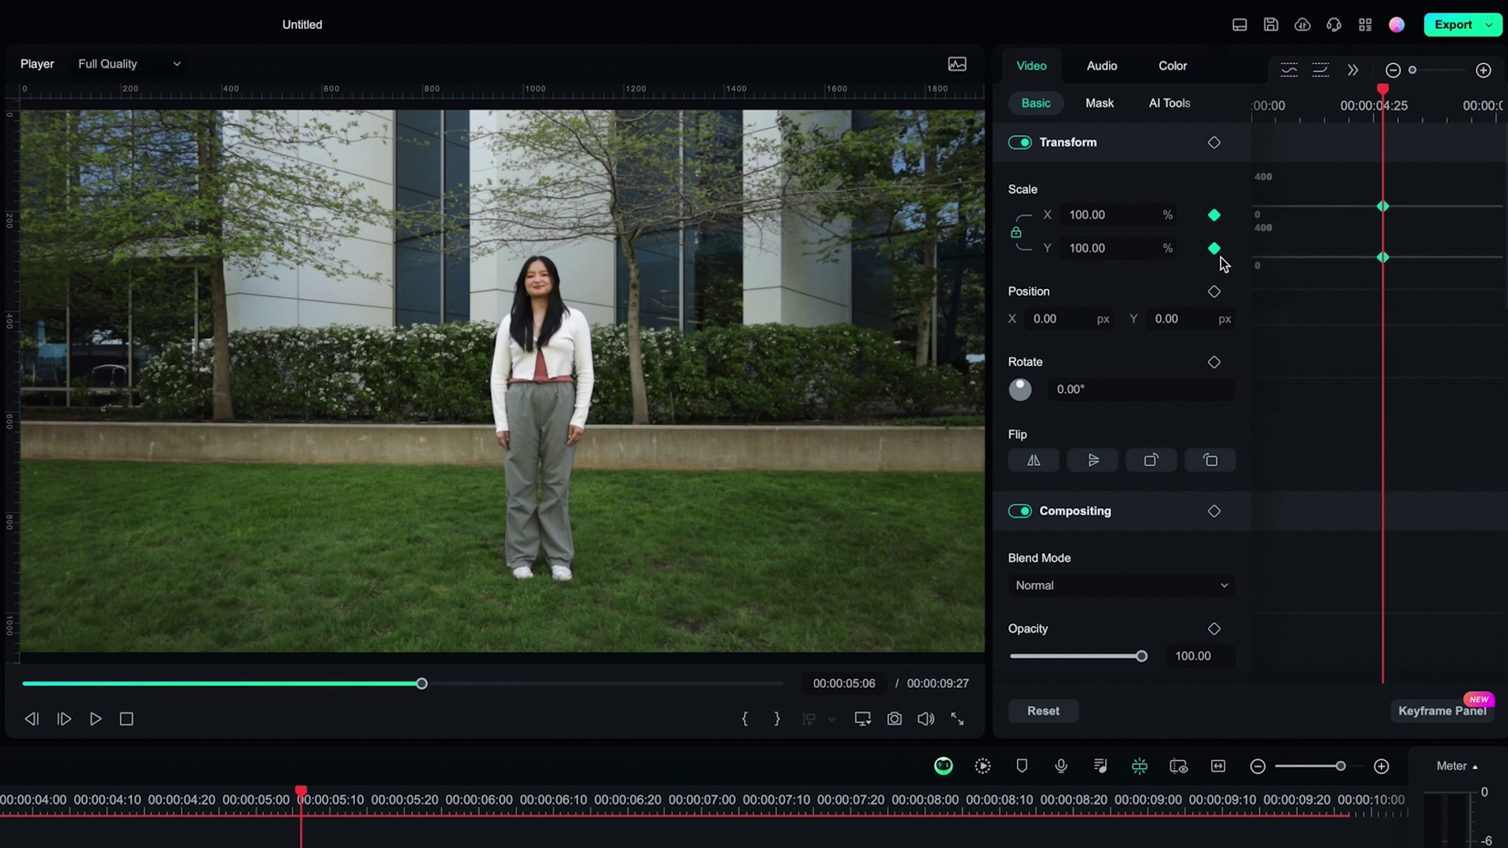
pyautogui.click(1215, 293)
pyautogui.moveTo(1087, 251); pyautogui.dragTo(1227, 259)
pyautogui.moveTo(1056, 320); pyautogui.dragTo(691, 472)
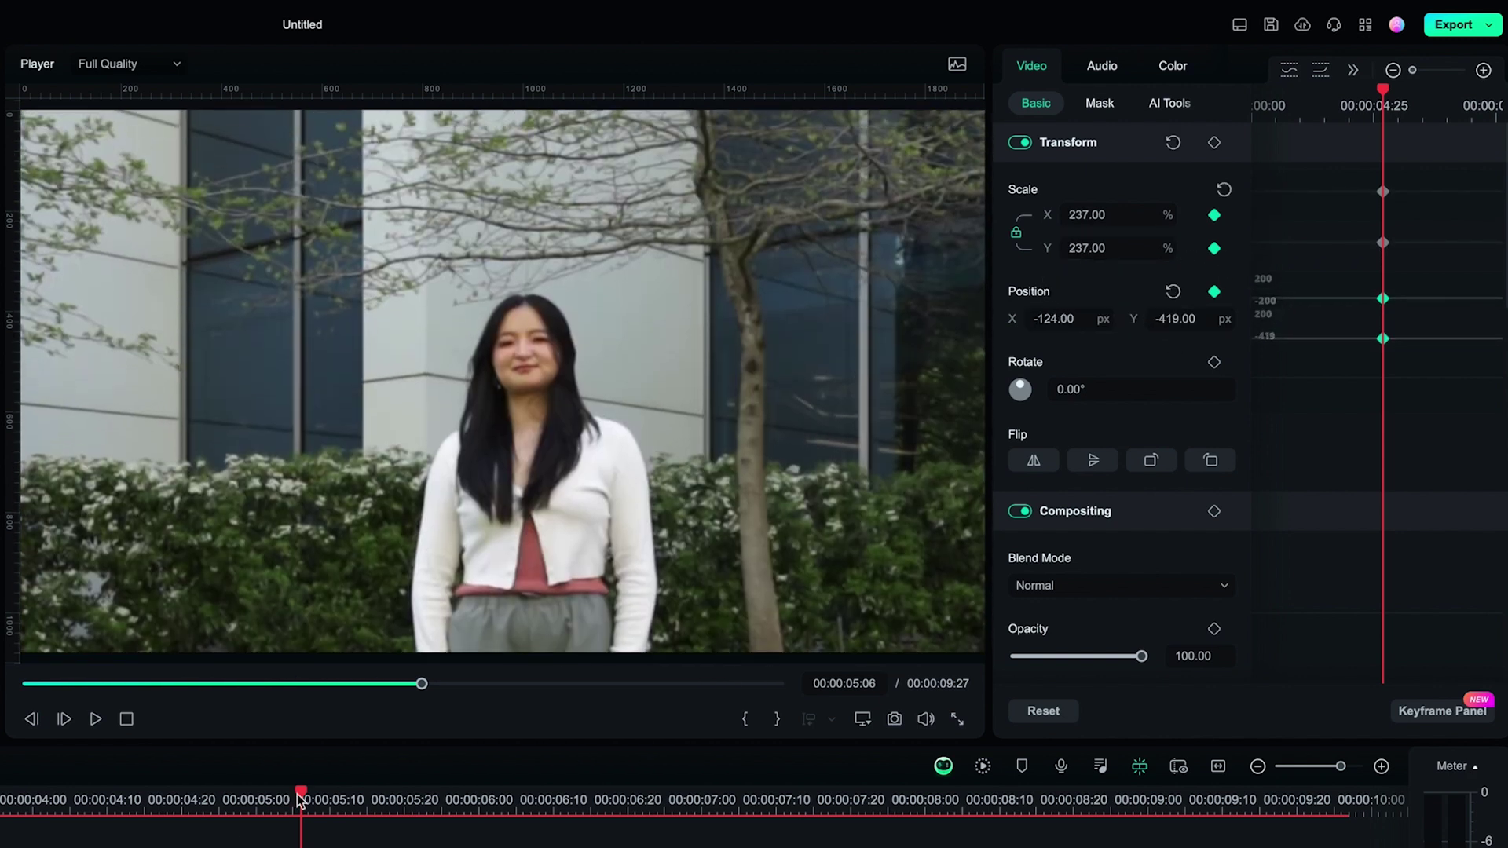
# Step: Keyframe a smaller scale and a matching position at 00:00:09:07, and adjust the interpolation of the transform keyframes
pyautogui.moveTo(301, 800); pyautogui.dragTo(1201, 798)
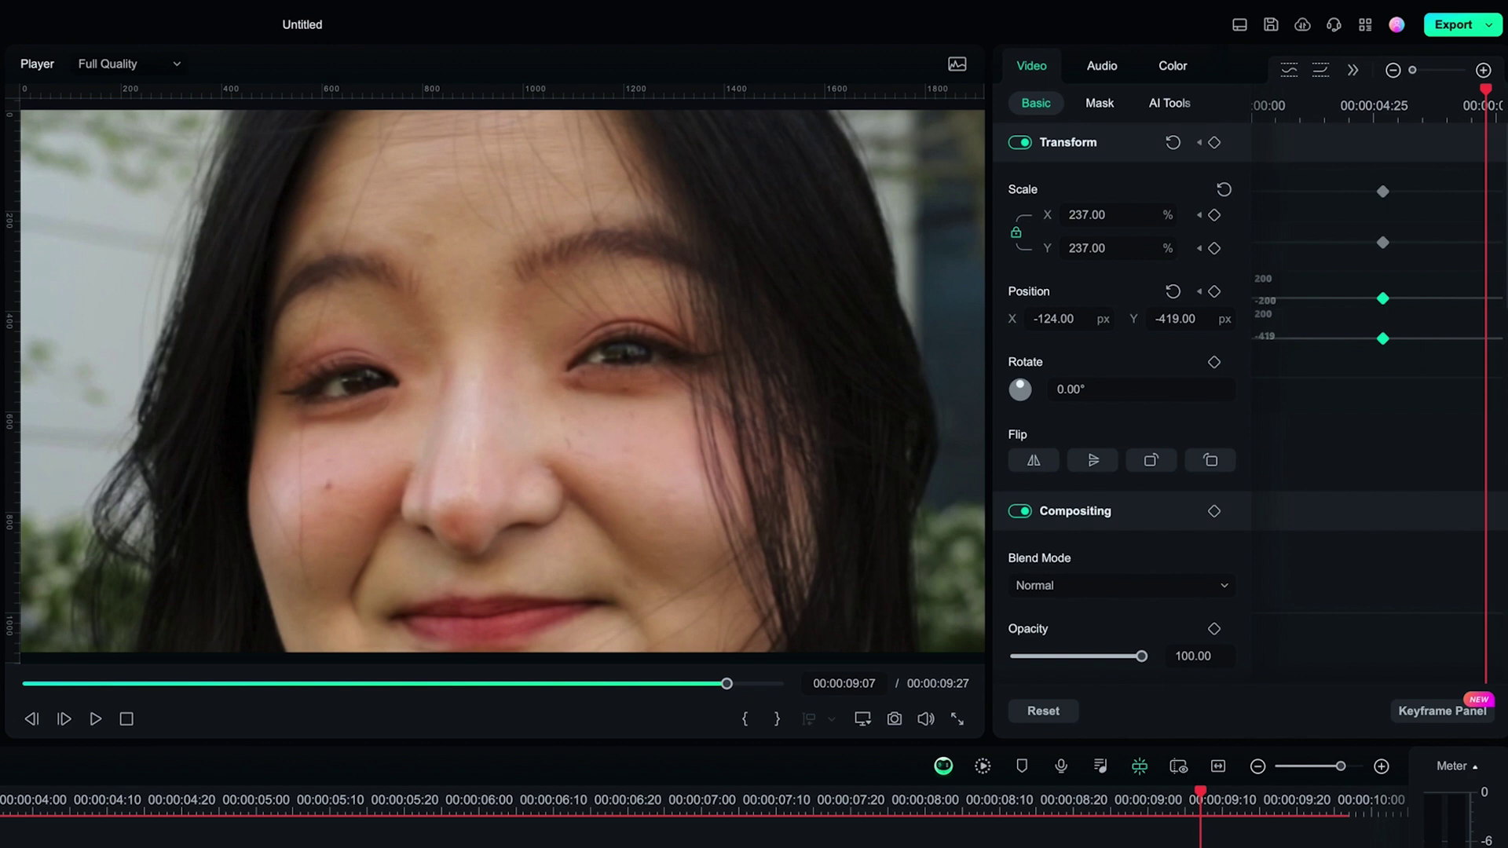
pyautogui.moveTo(1065, 266); pyautogui.dragTo(975, 261)
pyautogui.moveTo(1128, 336); pyautogui.dragTo(1455, 319)
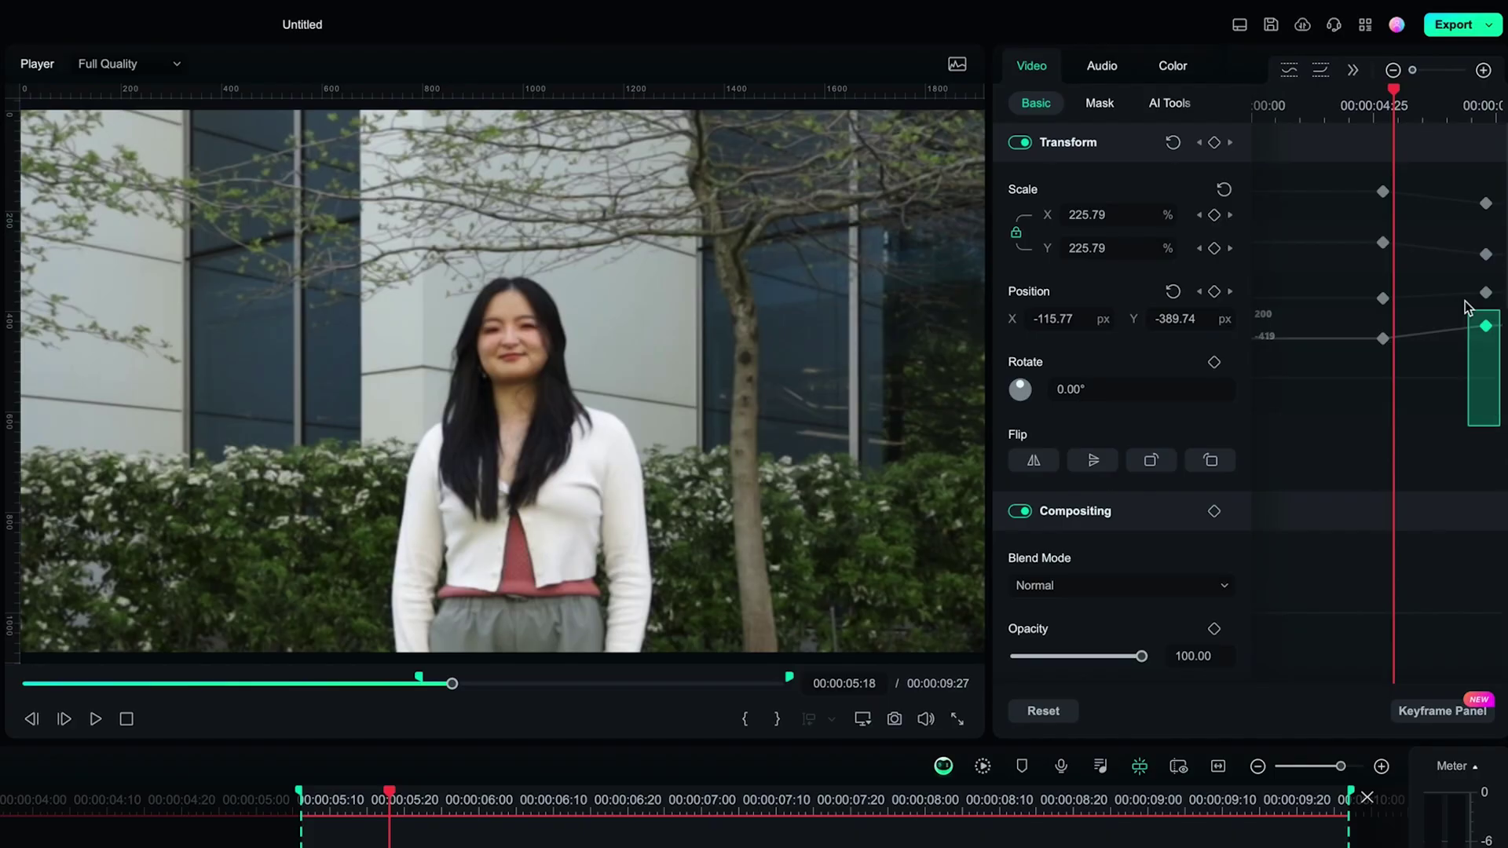
pyautogui.rightClick(1382, 190)
pyautogui.click(1359, 385)
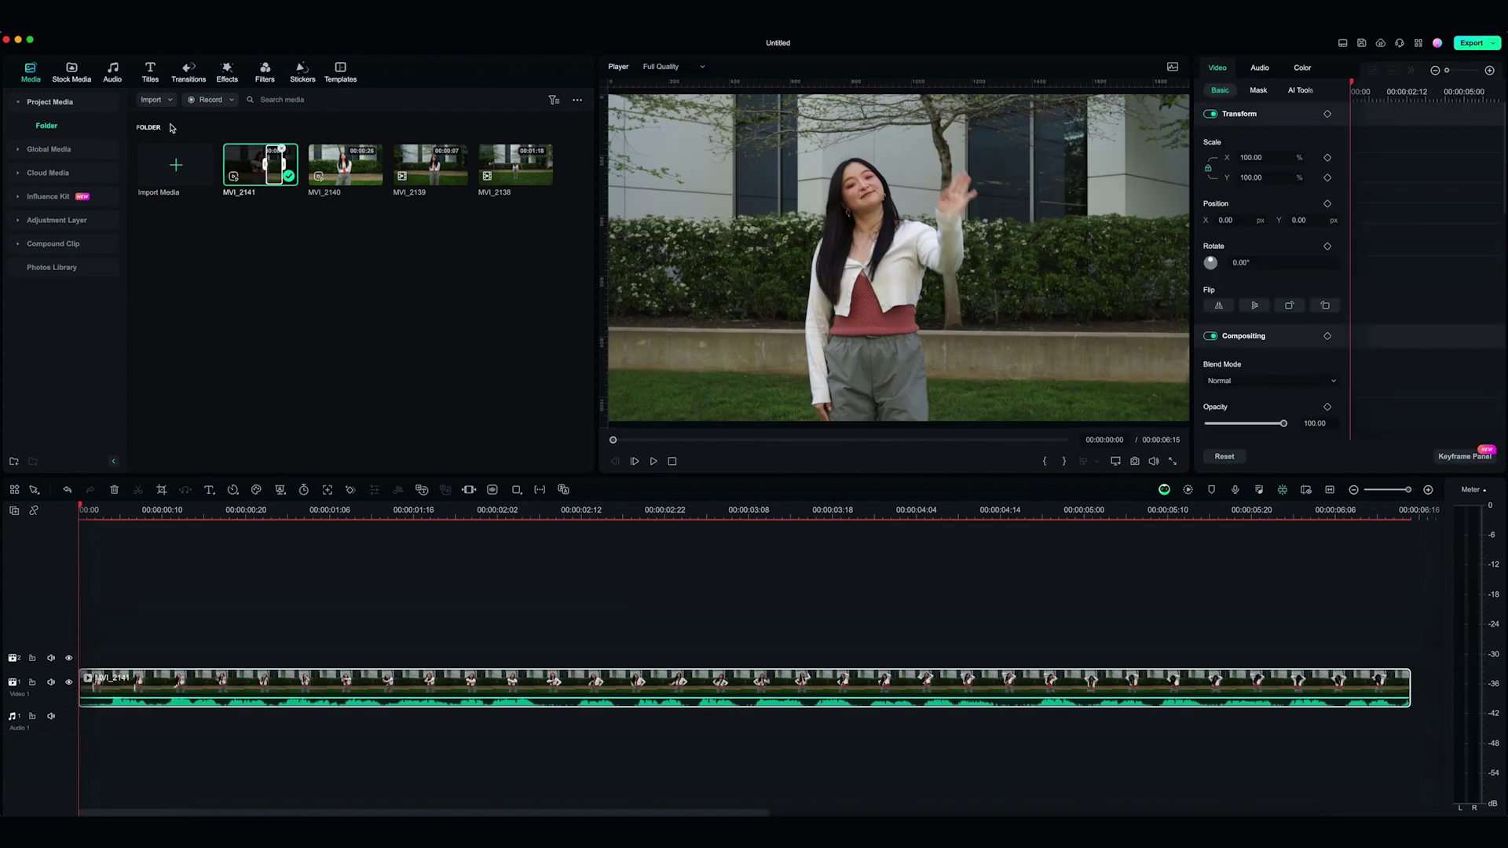
# Step: Add the default title above the MVI_2141 clip from the start and extend it to the clip's full length
pyautogui.click(150, 71)
pyautogui.moveTo(174, 146); pyautogui.dragTo(118, 658)
pyautogui.moveTo(1077, 657); pyautogui.dragTo(1400, 667)
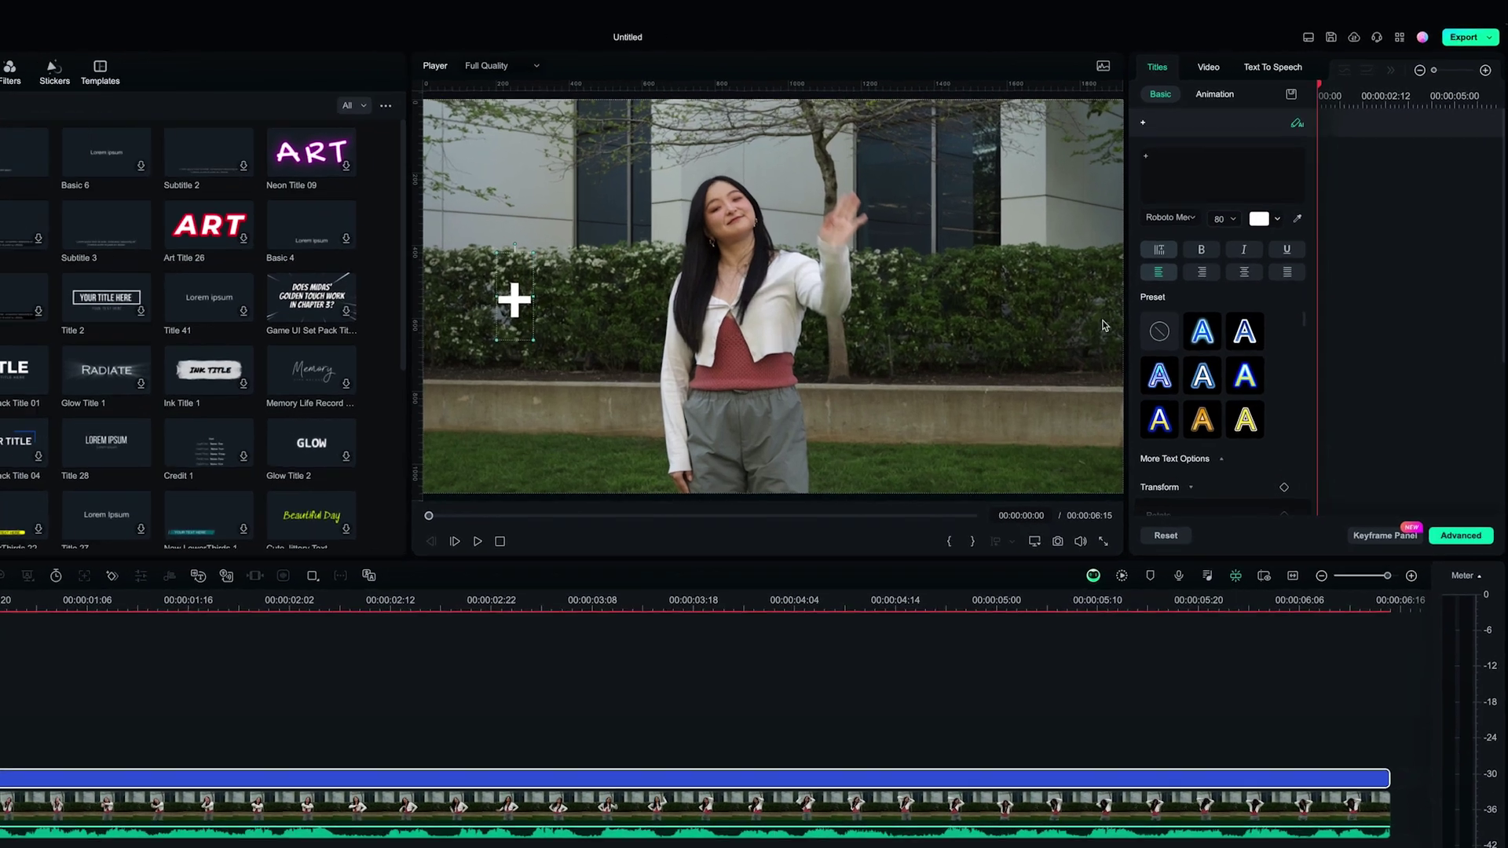
# Step: Change the title to a plus sign at font size 40 and lock its track
pyautogui.click(1273, 193)
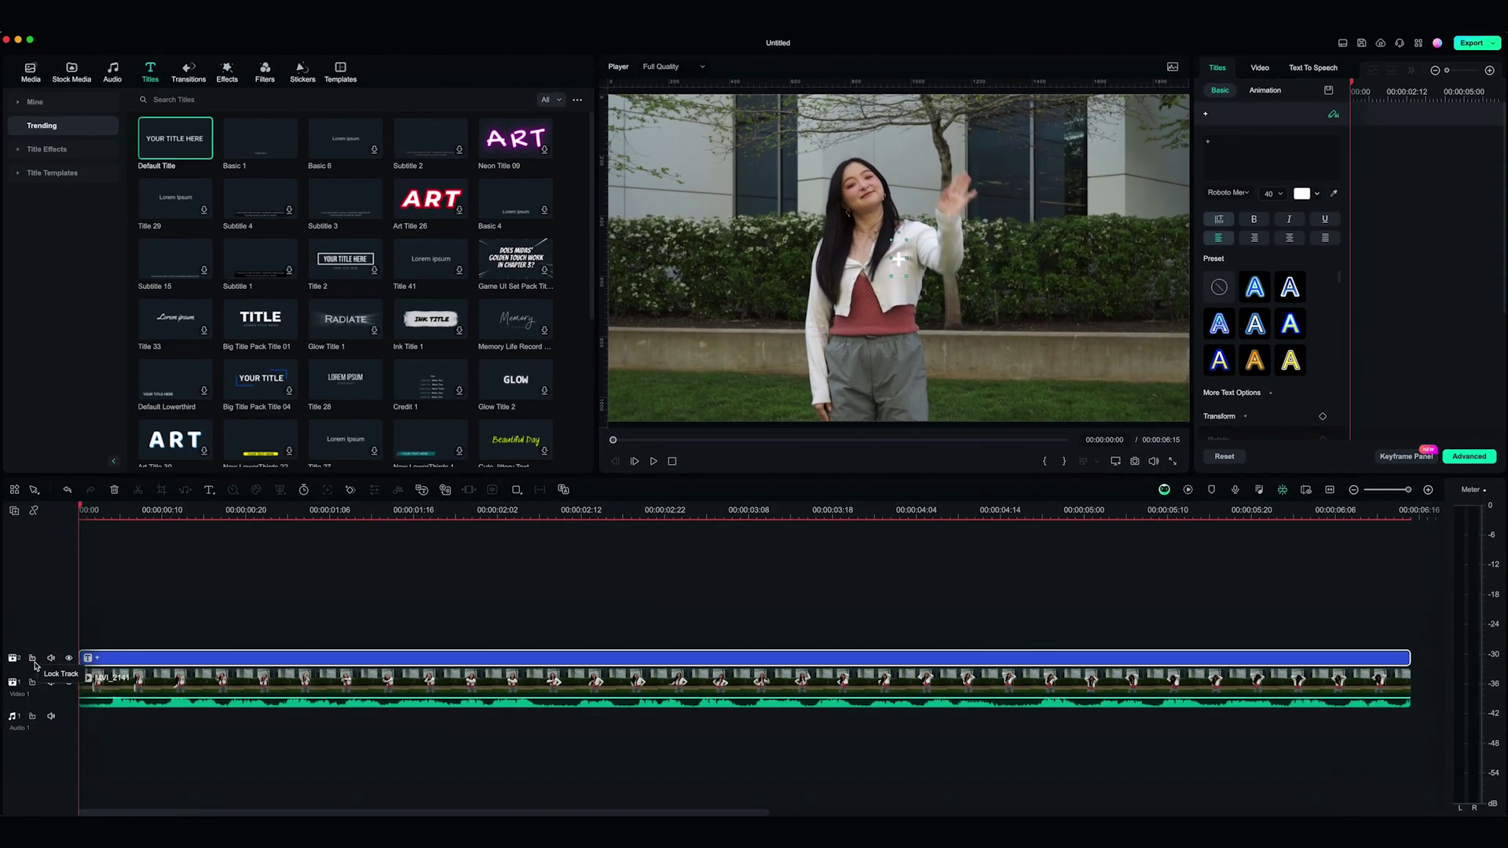
pyautogui.click(33, 659)
# Step: At the first frame of MVI_2141, keyframe the scale at 185% and the position at X 209, Y -451 px, centring the face on the plus
pyautogui.click(328, 689)
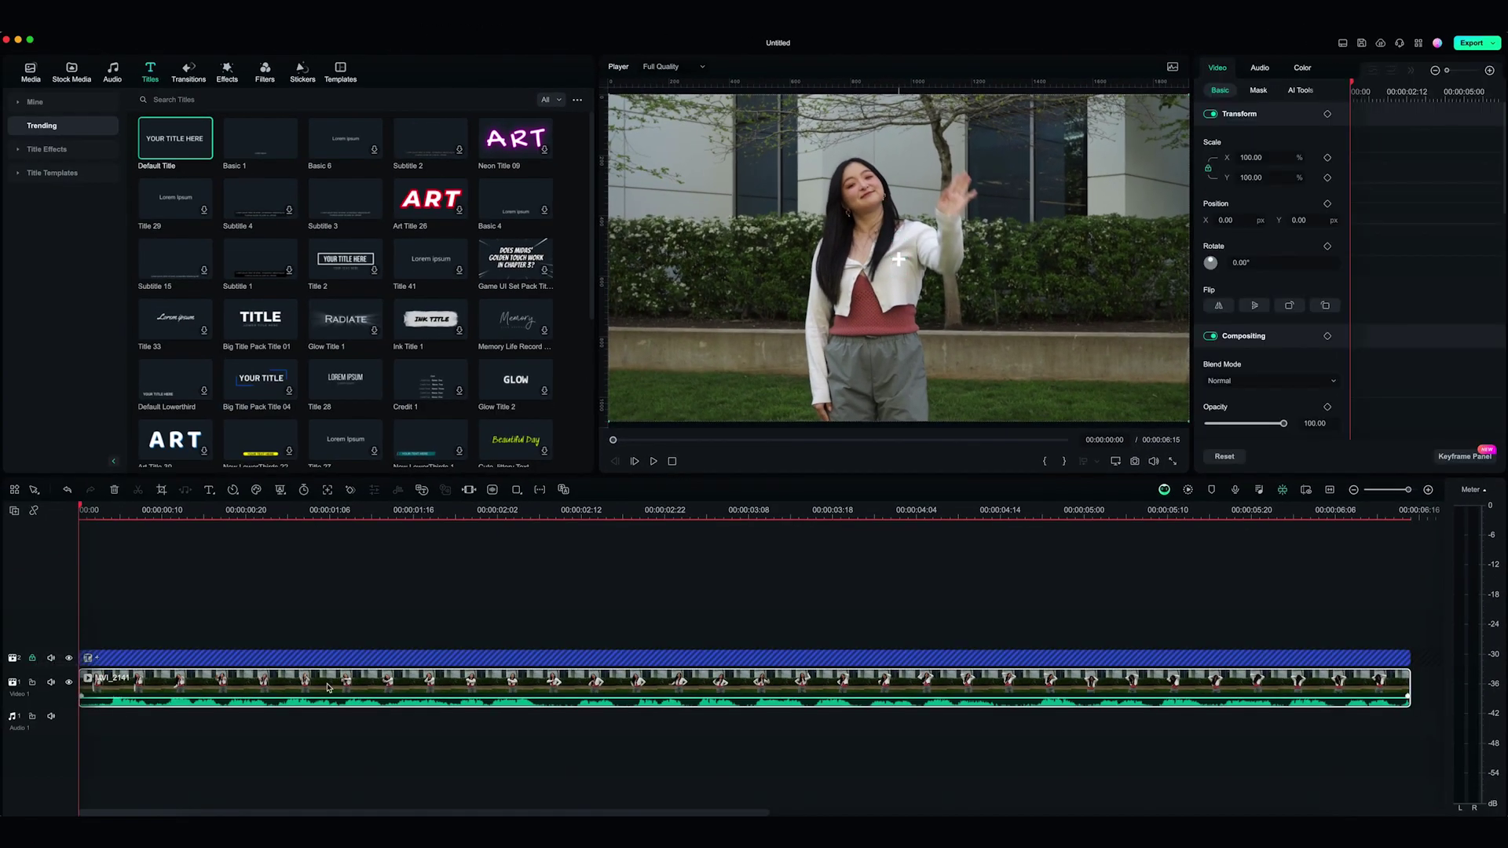
pyautogui.click(1327, 160)
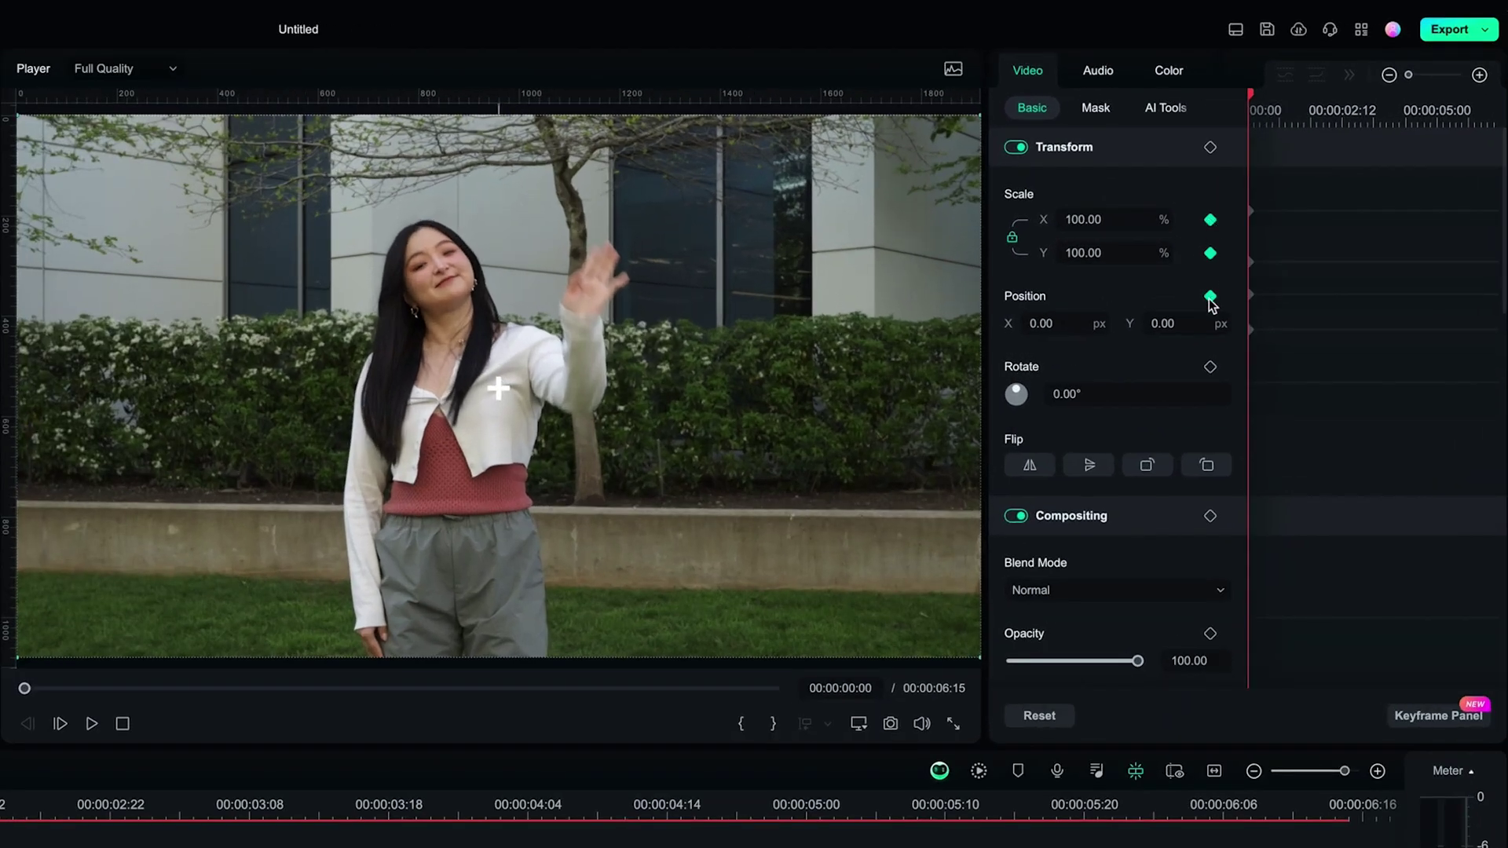
pyautogui.write('185')
pyautogui.press('Return')
pyautogui.moveTo(1039, 324); pyautogui.dragTo(721, 472)
pyautogui.moveTo(1049, 323); pyautogui.dragTo(1078, 327)
# Step: At 00:00:00:03, reposition the clip to X 246, Y -457 px to keep the face on the plus marker
pyautogui.press('Right')
pyautogui.press('Right')
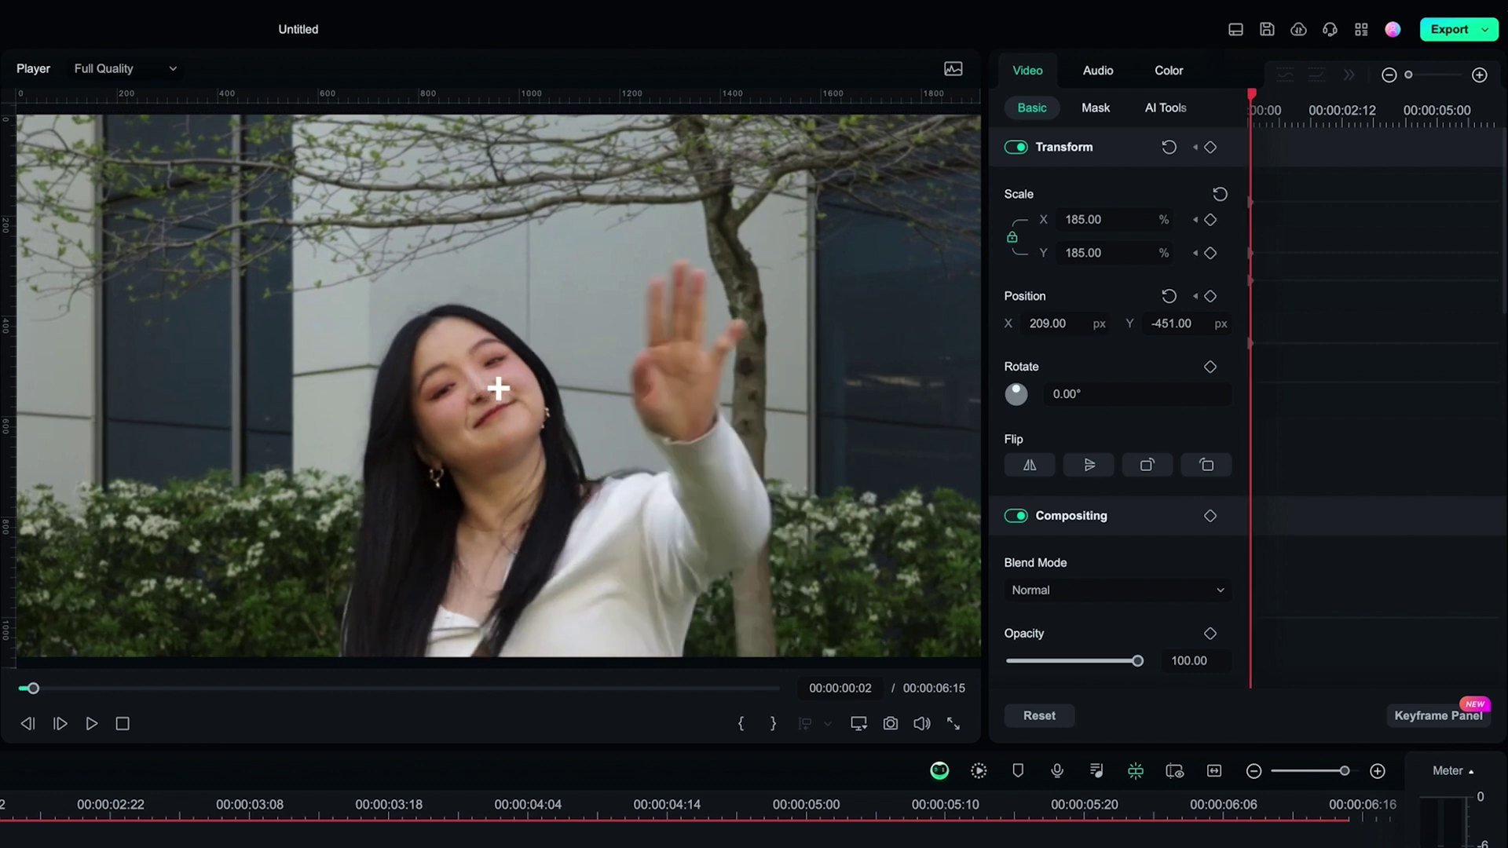
pyautogui.moveTo(1057, 327); pyautogui.dragTo(1085, 334)
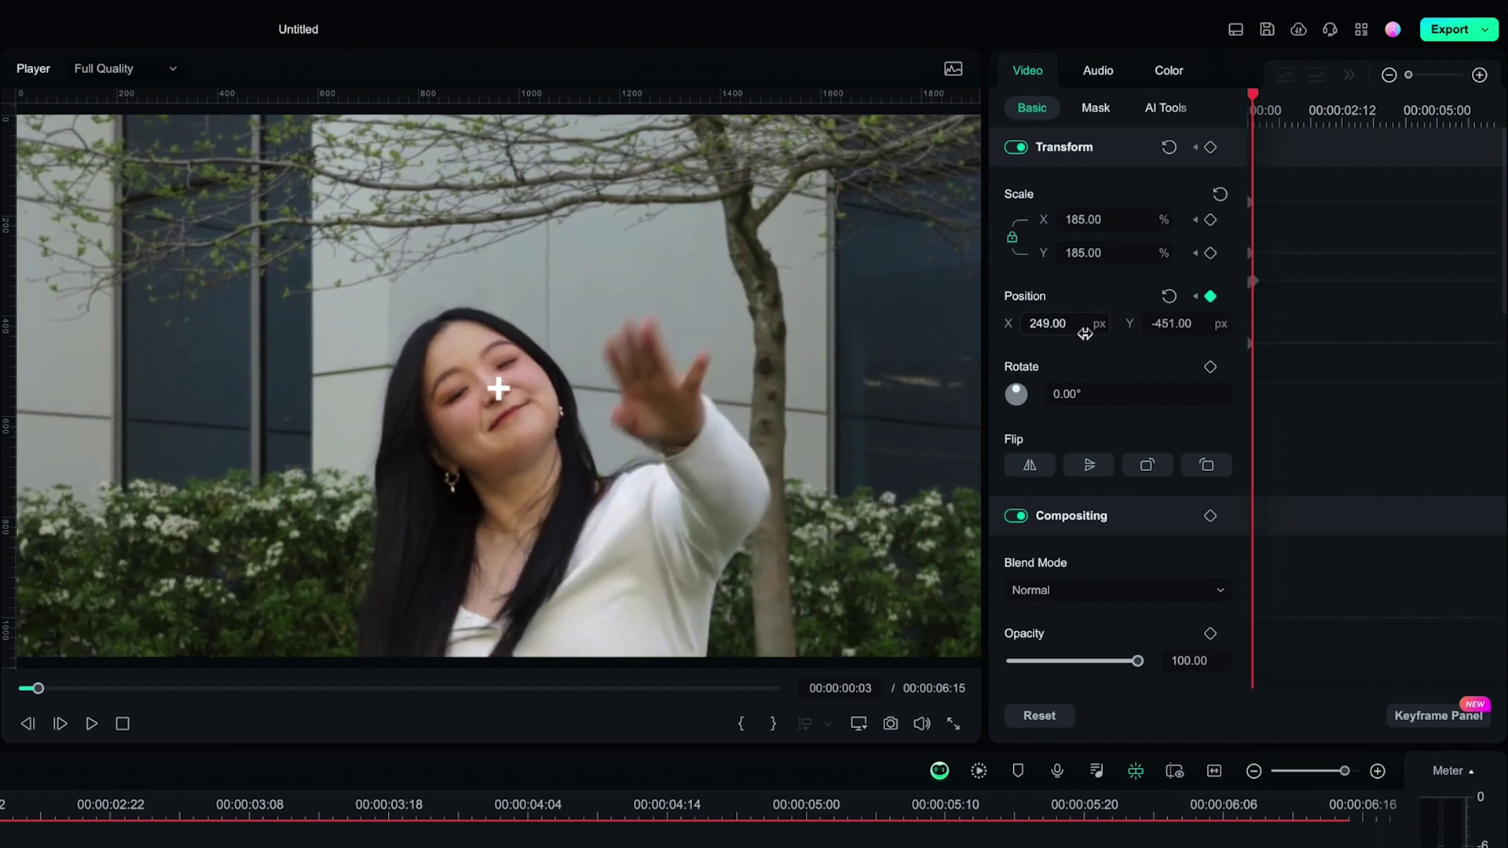
pyautogui.moveTo(1177, 329); pyautogui.dragTo(1174, 328)
# Step: Advance through the rest of the clip a few frames at a time, keyframing its position to keep the face on the plus marker
pyautogui.press('Right')
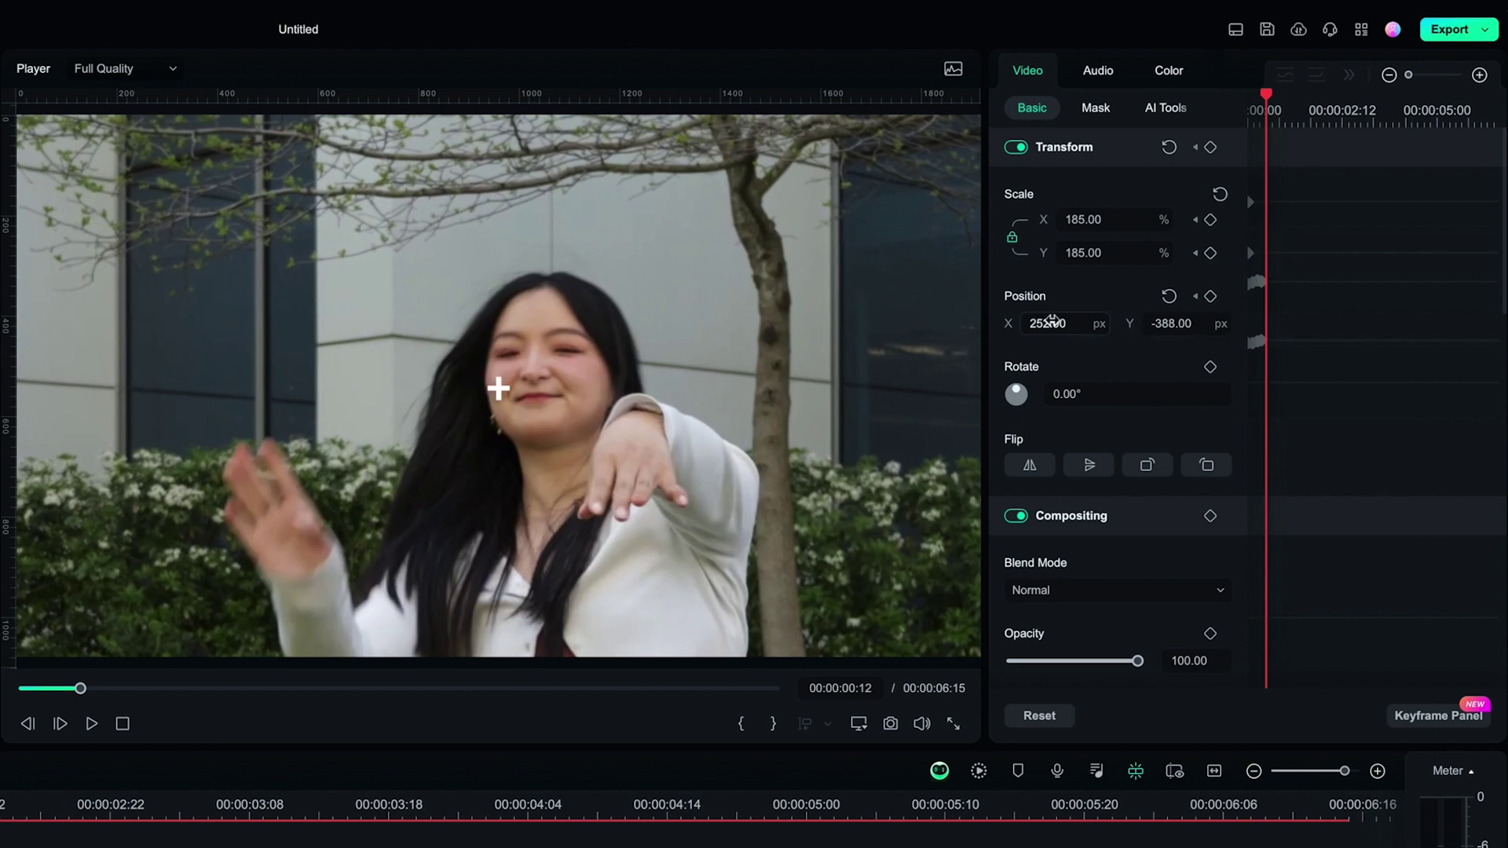
pyautogui.press('Right')
pyautogui.press('Right')
pyautogui.press('Right')
pyautogui.press('Right')
pyautogui.press('Right')
pyautogui.press('Right')
pyautogui.press('Right')
pyautogui.press('Right')
pyautogui.press('Right')
pyautogui.press('Right')
pyautogui.press('Right')
pyautogui.press('Right')
pyautogui.press('Right')
pyautogui.press('Right')
pyautogui.press('Right')
pyautogui.press('Right')
pyautogui.press('Right')
pyautogui.press('Right')
pyautogui.moveTo(1043, 323)
pyautogui.mouseDown()
pyautogui.moveTo(1024, 329)
pyautogui.moveTo(1038, 322)
pyautogui.mouseUp()
pyautogui.press('Right')
pyautogui.press('Right')
pyautogui.press('Right')
pyautogui.press('Right')
pyautogui.press('Right')
pyautogui.press('Right')
pyautogui.press('Right')
pyautogui.press('Right')
pyautogui.press('Right')
pyautogui.press('Right')
pyautogui.press('Right')
pyautogui.press('Right')
pyautogui.press('Right')
pyautogui.press('Right')
pyautogui.press('Right')
pyautogui.press('Right')
pyautogui.press('Right')
pyautogui.press('Right')
pyautogui.press('Right')
pyautogui.press('Right')
pyautogui.press('Right')
pyautogui.press('Right')
pyautogui.press('Right')
pyautogui.press('Right')
pyautogui.press('Right')
pyautogui.press('Right')
pyautogui.press('Right')
pyautogui.press('Right')
pyautogui.press('Right')
pyautogui.press('Right')
pyautogui.press('Right')
pyautogui.press('Right')
pyautogui.press('Right')
pyautogui.press('Right')
pyautogui.press('Right')
pyautogui.press('Right')
pyautogui.press('Right')
pyautogui.press('Right')
pyautogui.press('Right')
pyautogui.press('Right')
pyautogui.press('Right')
pyautogui.press('Right')
pyautogui.press('Right')
pyautogui.press('Right')
pyautogui.press('Right')
pyautogui.press('Right')
pyautogui.press('Right')
pyautogui.press('Right')
pyautogui.press('Right')
pyautogui.press('Right')
pyautogui.press('Right')
pyautogui.moveTo(1170, 324)
pyautogui.mouseDown()
pyautogui.moveTo(1187, 318)
pyautogui.moveTo(1162, 323)
pyautogui.mouseUp()
pyautogui.press('Right')
pyautogui.press('Right')
pyautogui.press('Right')
pyautogui.press('Right')
pyautogui.press('Right')
pyautogui.press('Right')
pyautogui.press('Right')
pyautogui.press('Right')
pyautogui.press('Right')
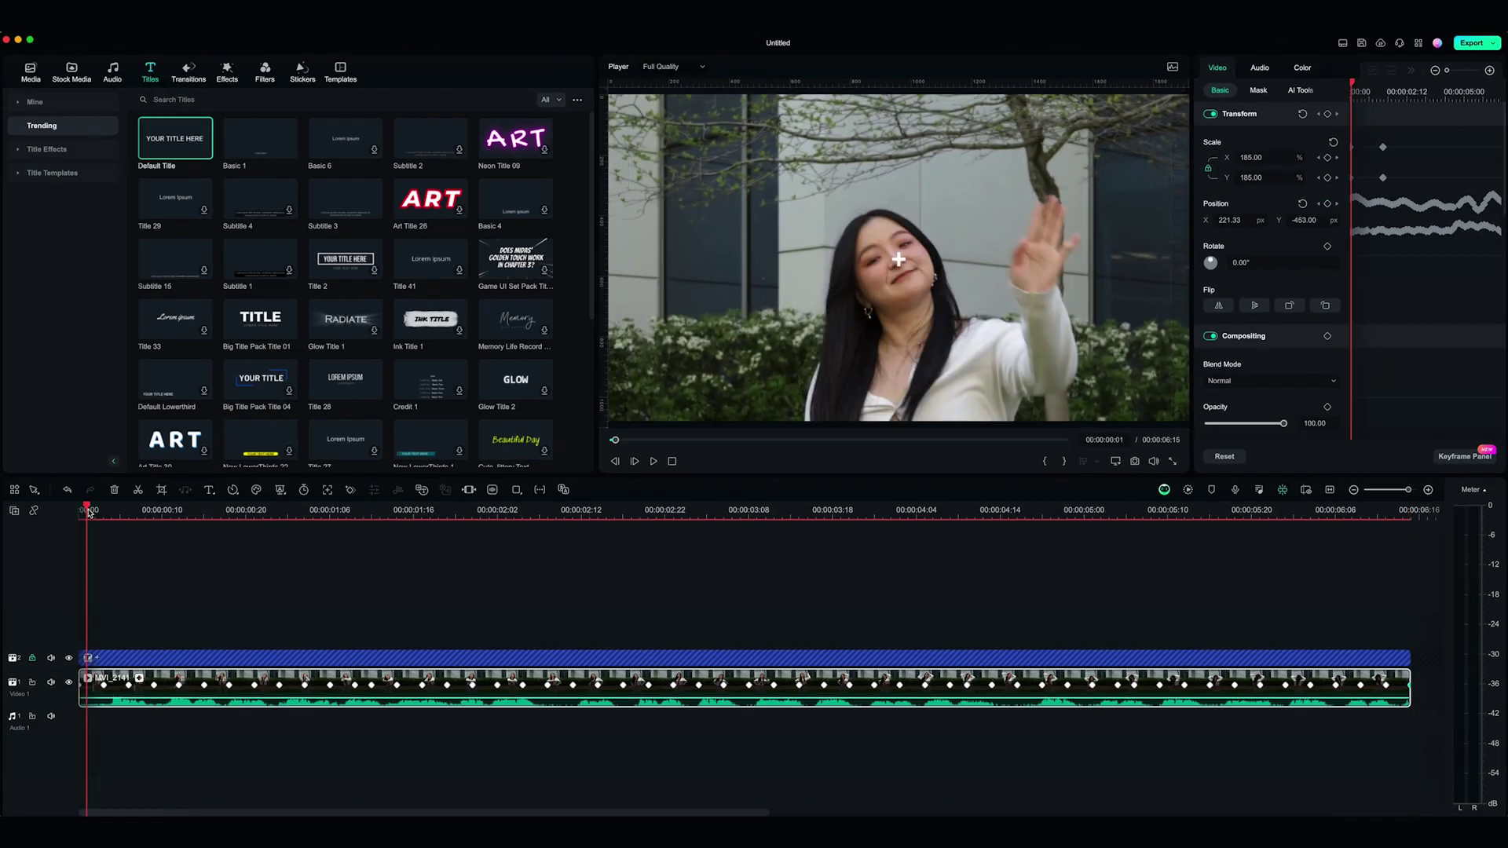
# Step: Hide the plus-sign title track and play the face-tracked clip from the start
pyautogui.click(68, 657)
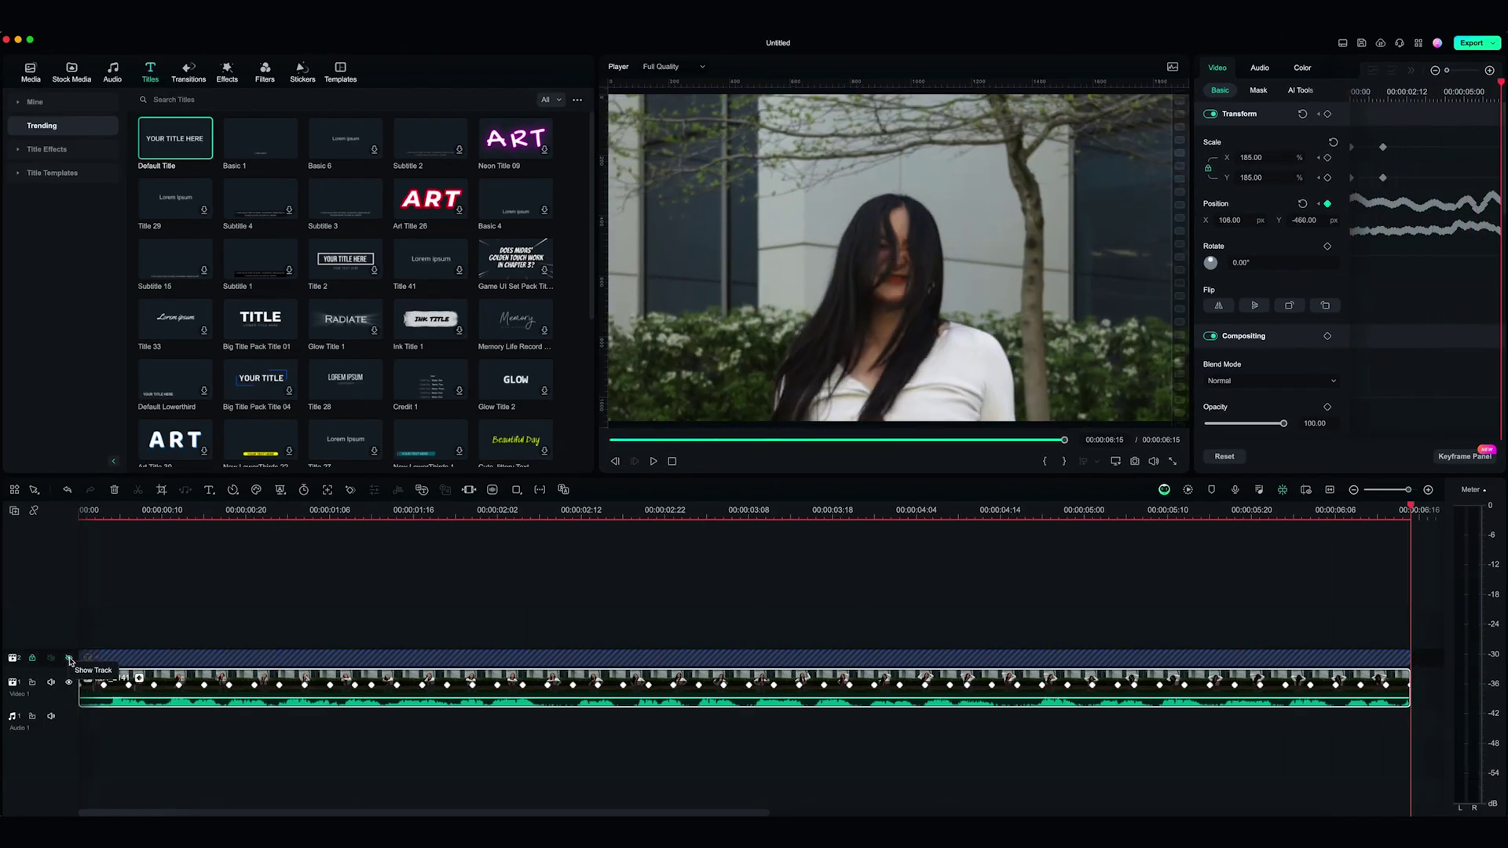
pyautogui.click(85, 511)
pyautogui.press('space')
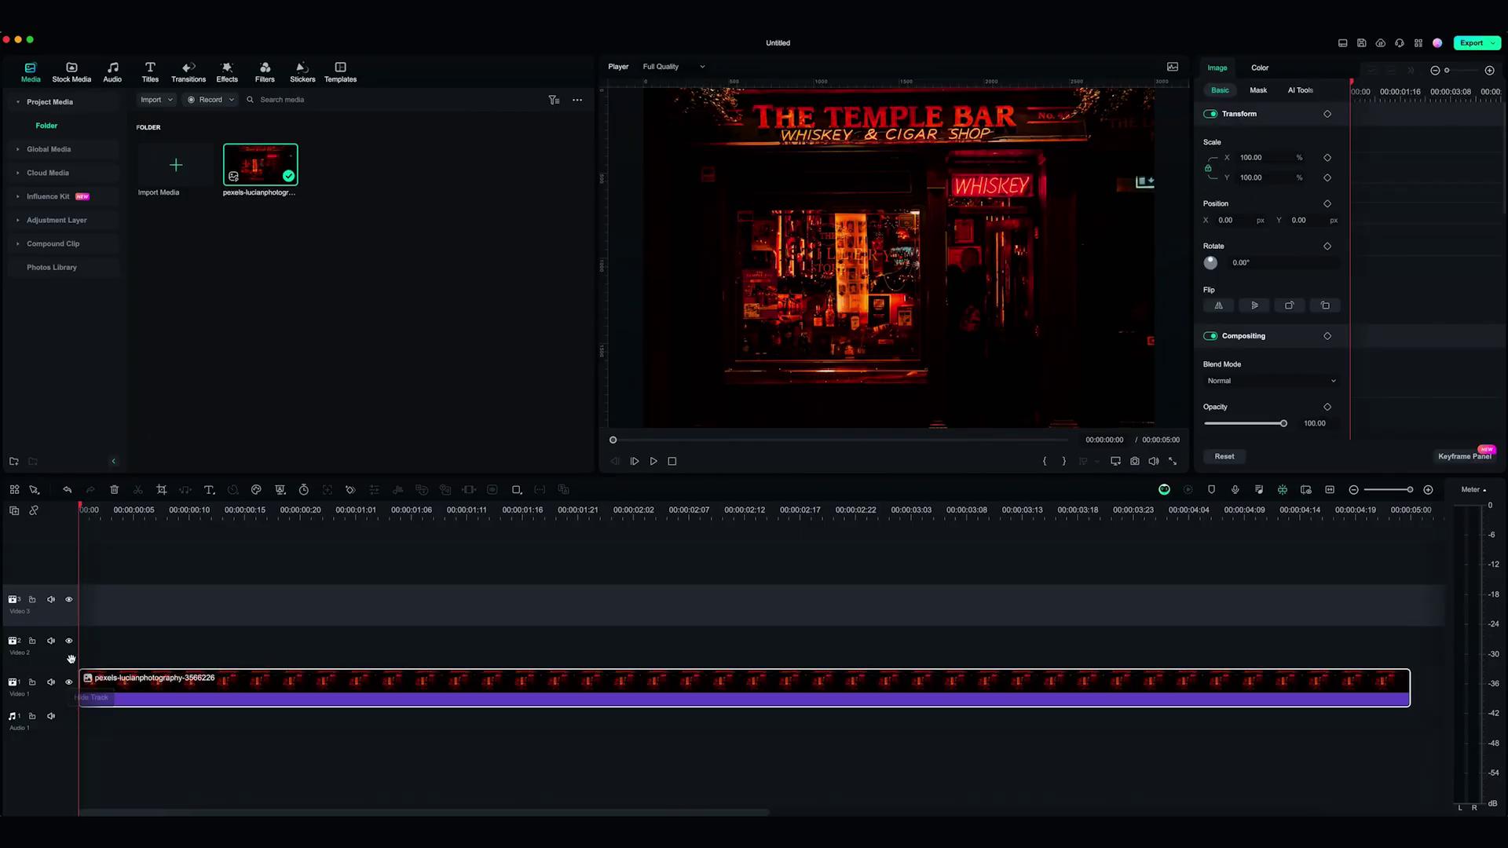
# Step: Paste copies of the storefront photo onto Video 2 and Video 3, and return the playhead to the start
pyautogui.moveTo(71, 658); pyautogui.dragTo(82, 658)
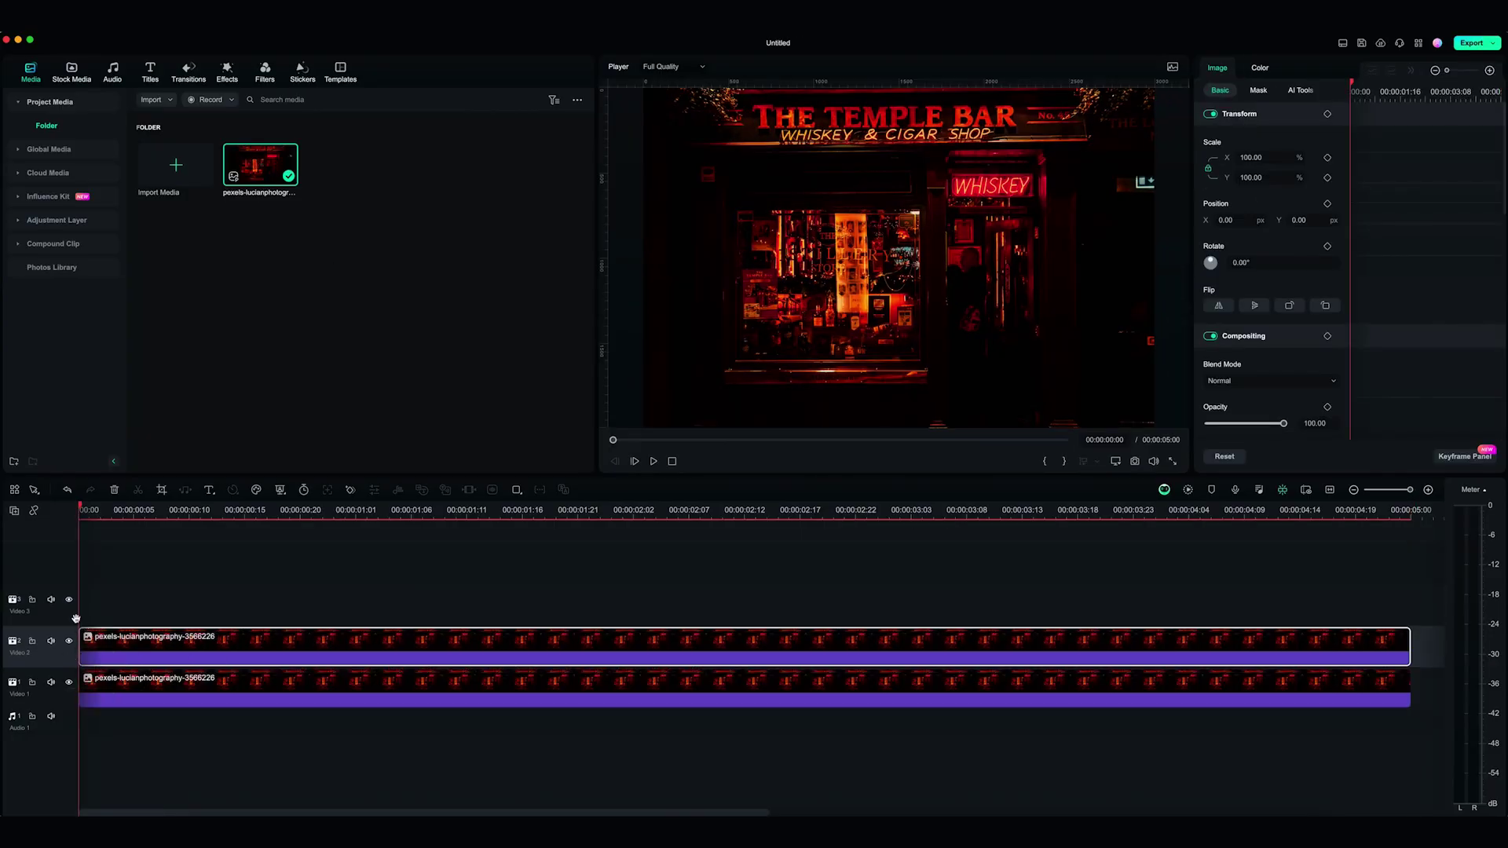
pyautogui.hotkey('ctrl', 'v')
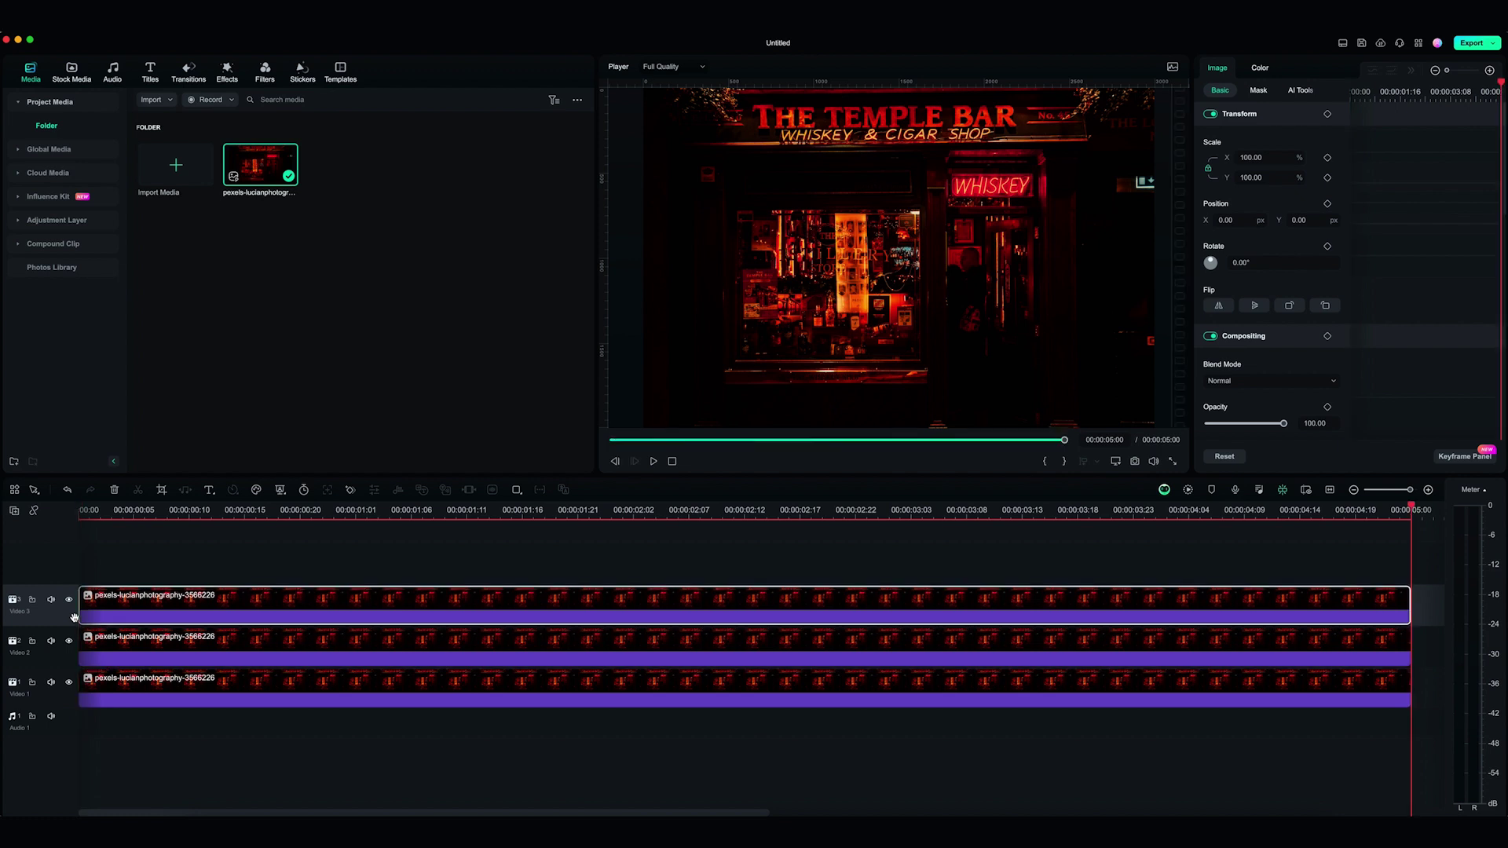
pyautogui.press('Home')
# Step: Add a rectangle mask to the Video 2 photo and centre it on the WHISKEY sign at X 545.14, Y 427.08 px
pyautogui.click(281, 642)
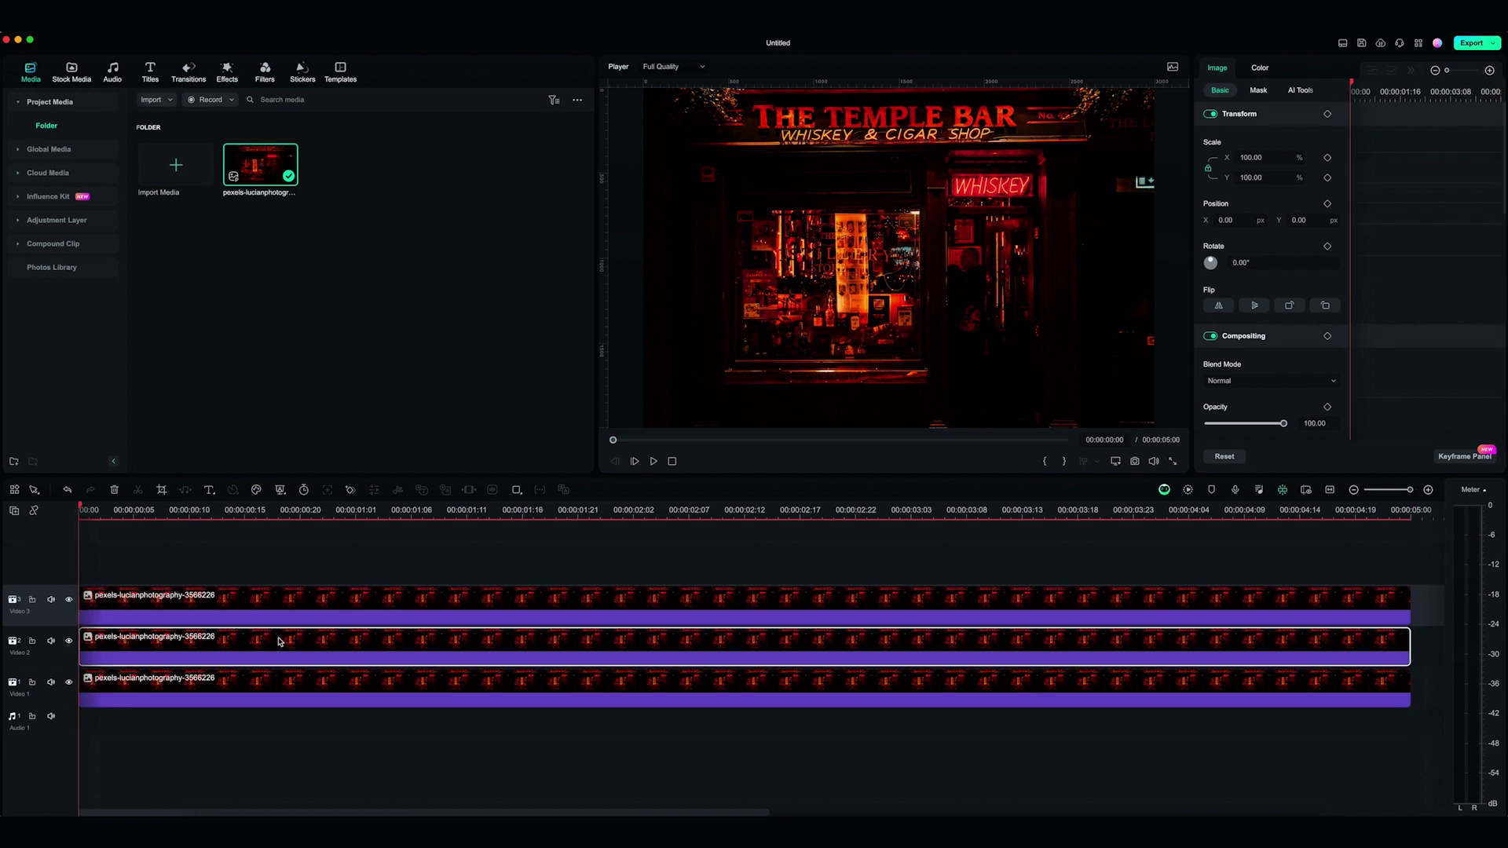
pyautogui.click(1259, 90)
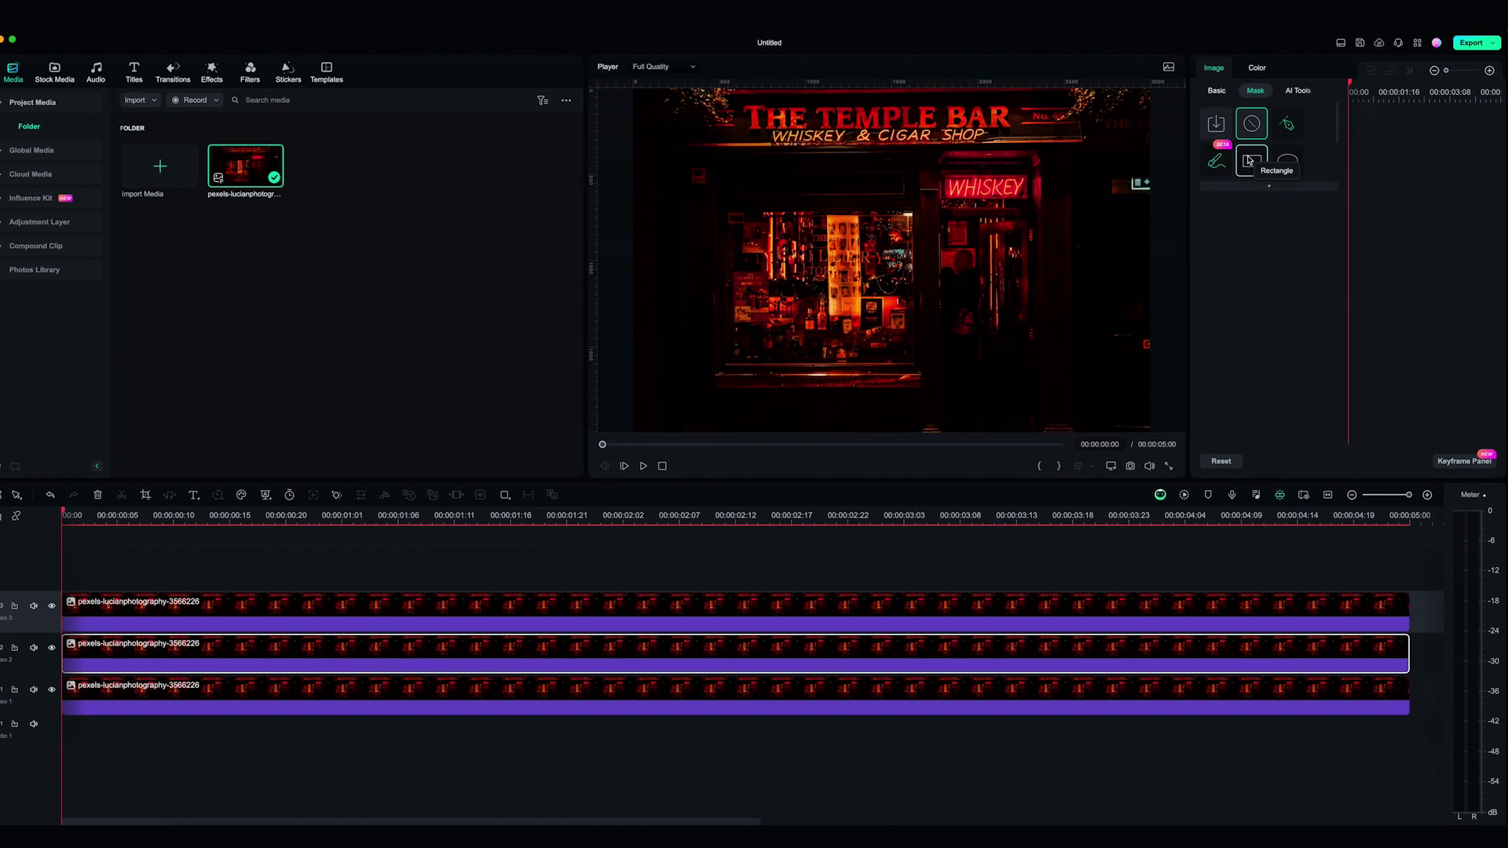
pyautogui.click(1254, 160)
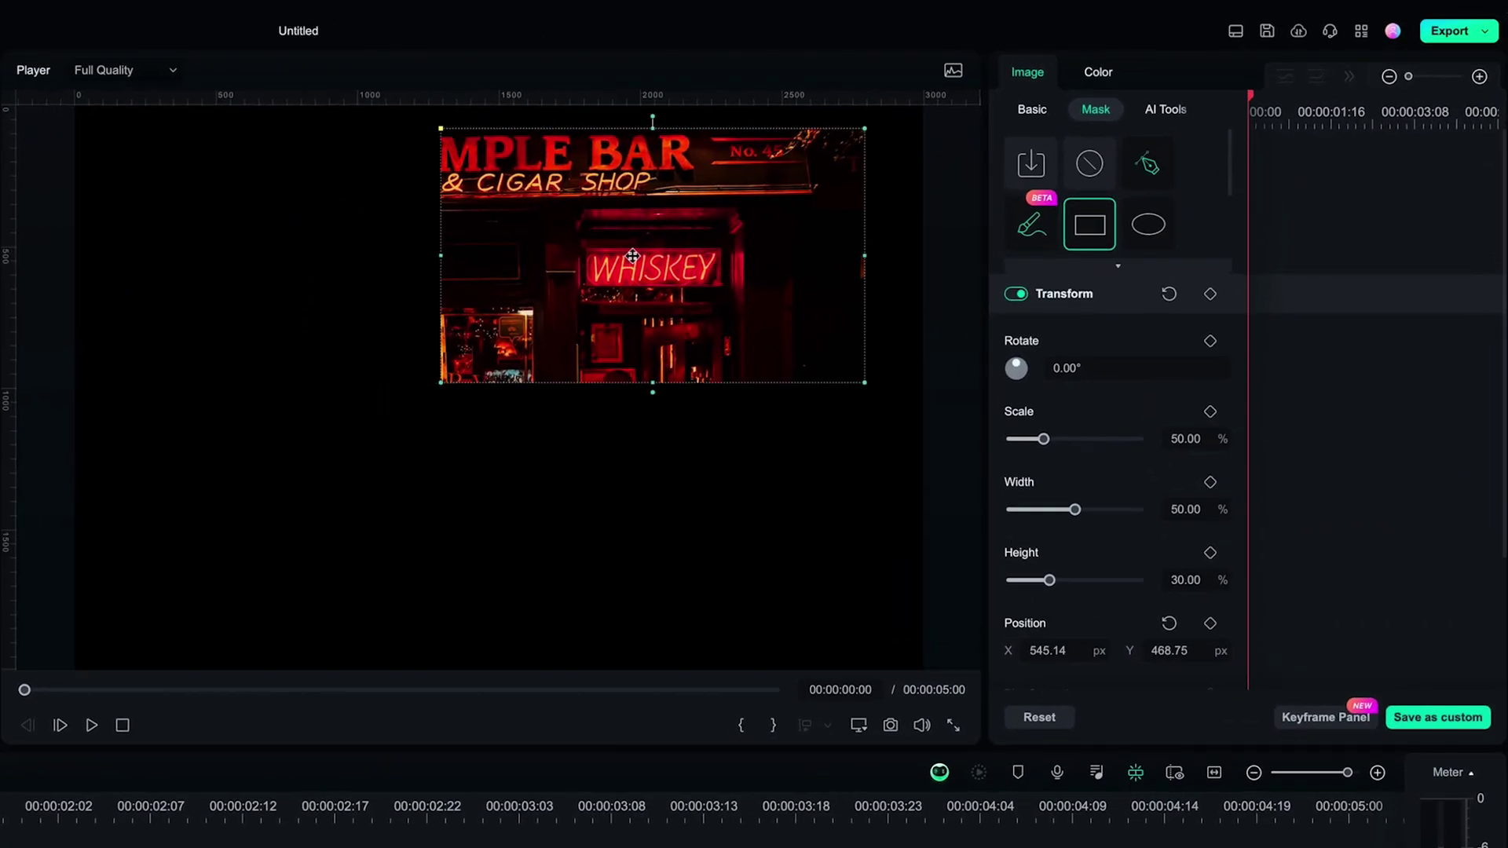
pyautogui.moveTo(632, 256); pyautogui.dragTo(632, 268)
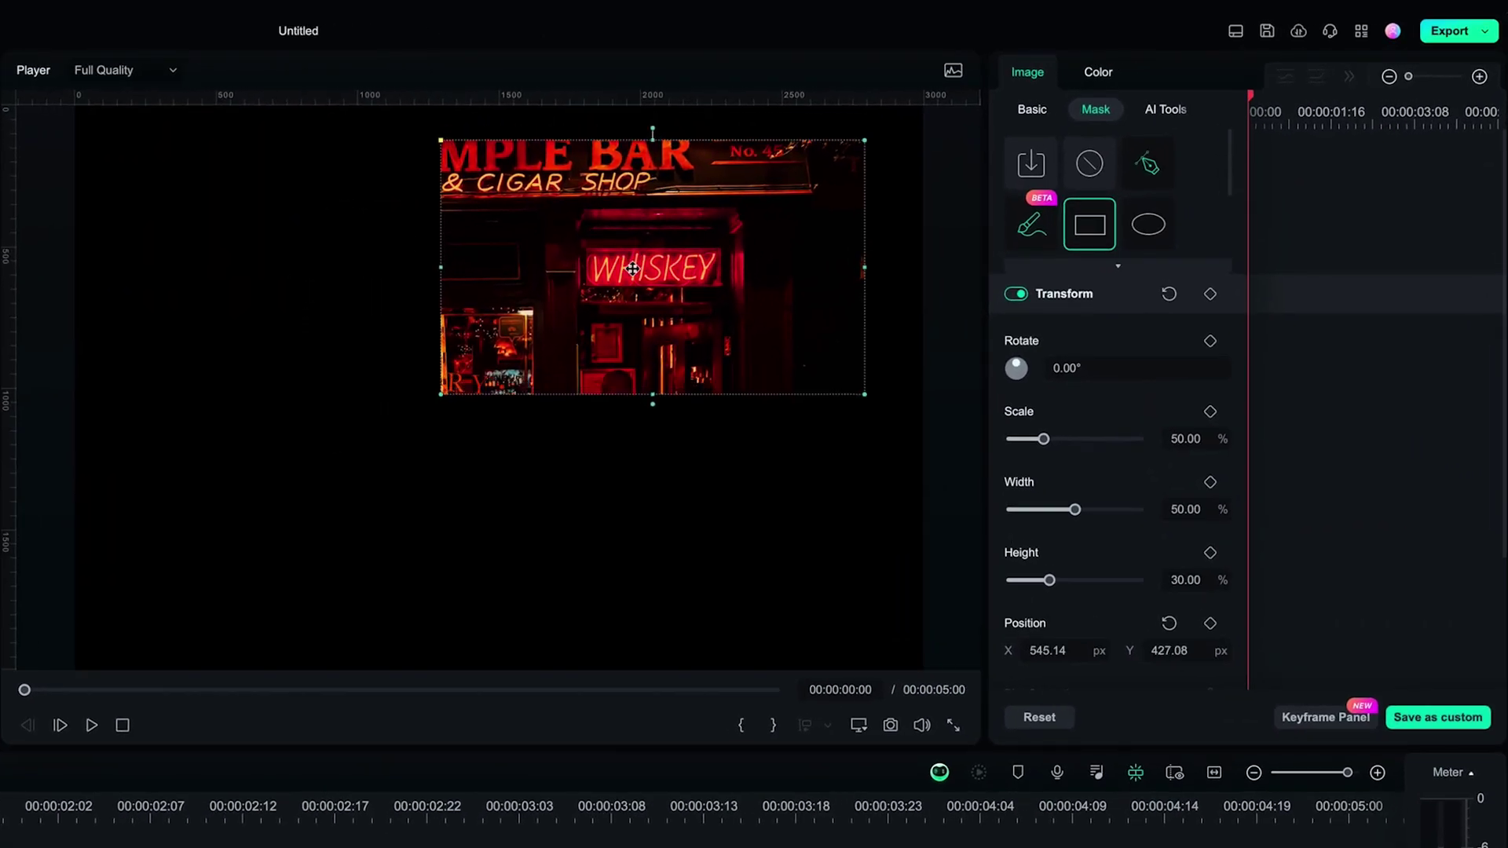
# Step: Fit the mask to the sign with width 16%, height 5%, blur strength 8% and radius 16%
pyautogui.moveTo(1076, 509); pyautogui.dragTo(1032, 509)
pyautogui.scroll(-3, 1110, 616)
pyautogui.moveTo(1049, 580); pyautogui.dragTo(1023, 549)
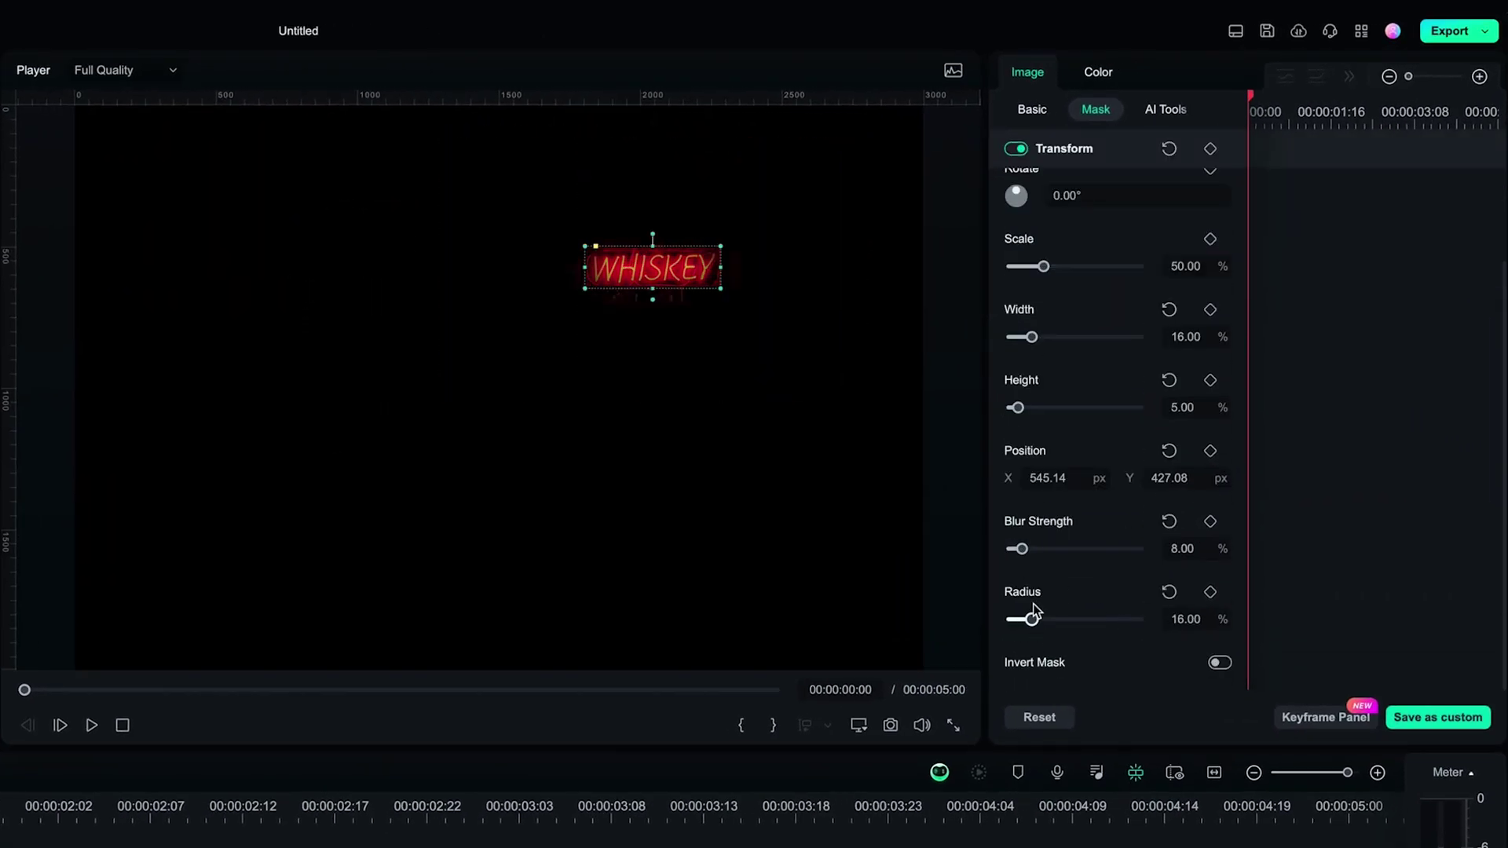
# Step: Keyframe the sign layer's colour temperature every few frames, alternating between -100 and a warmer setting to make it flicker
pyautogui.click(1098, 72)
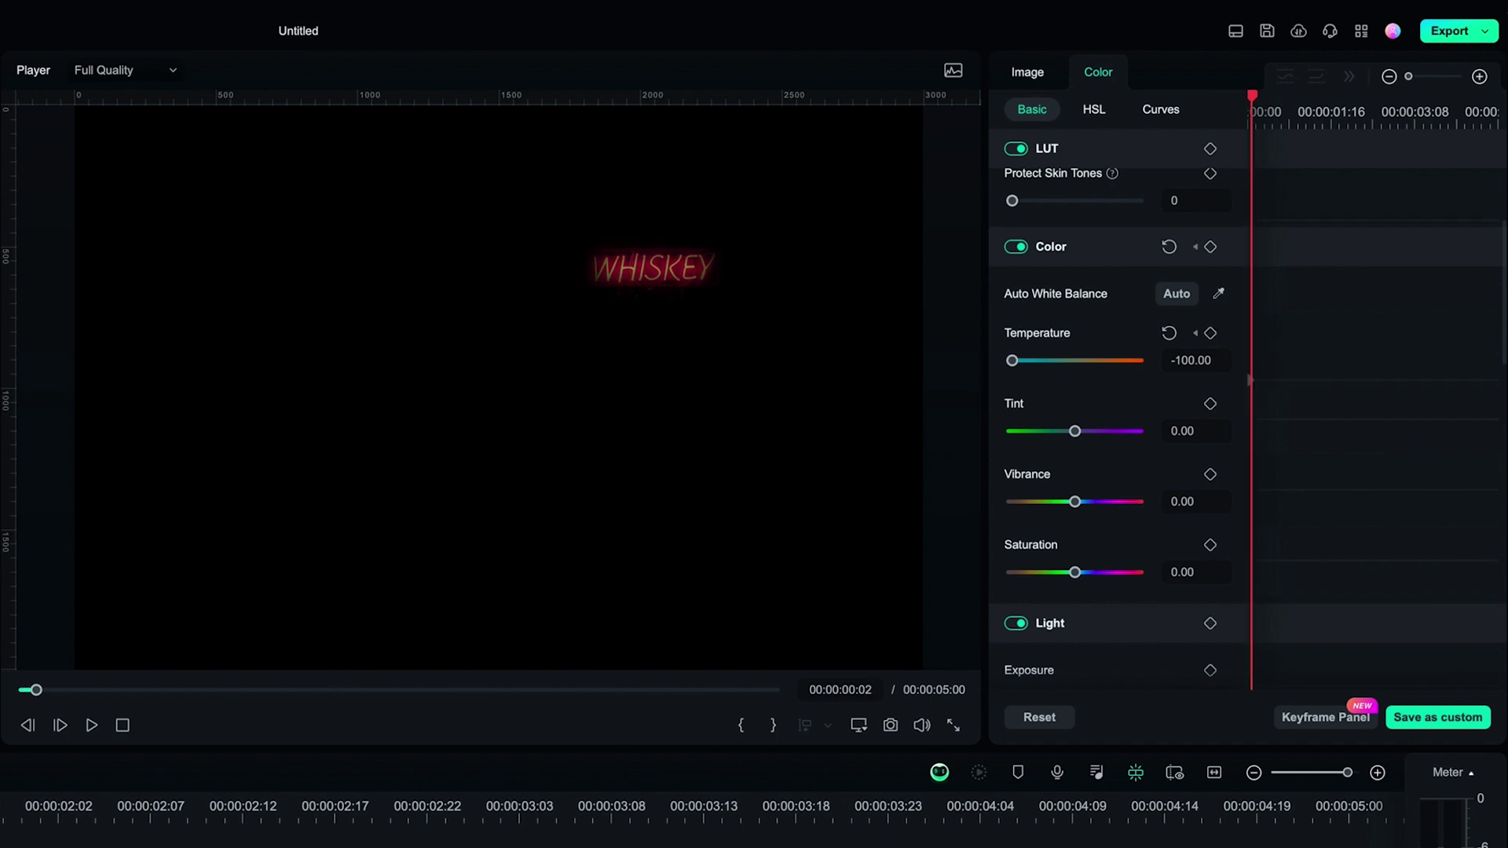
pyautogui.moveTo(1158, 364); pyautogui.dragTo(995, 374)
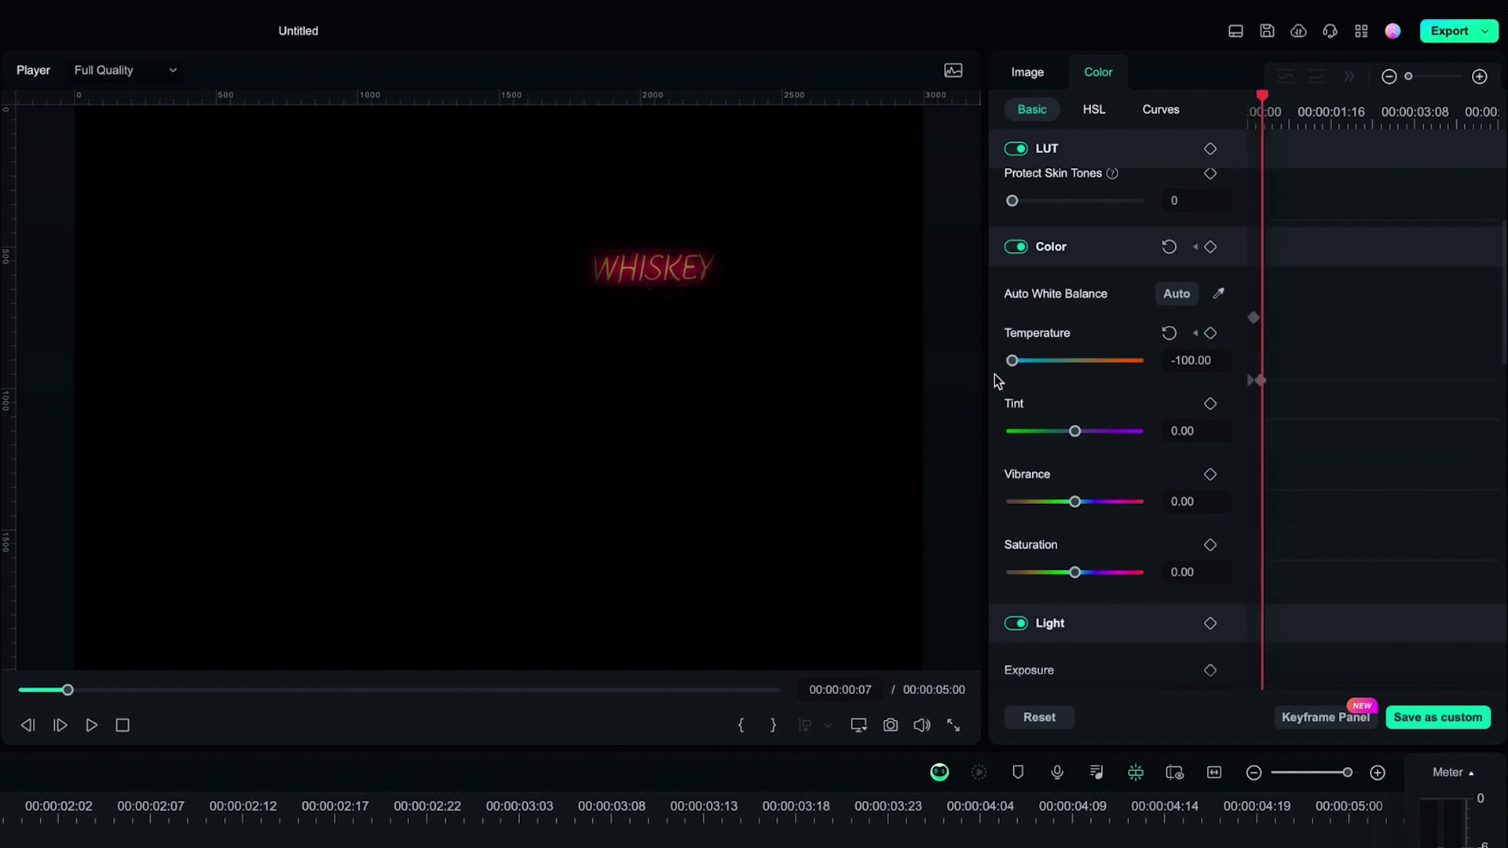
pyautogui.moveTo(1179, 379)
pyautogui.mouseDown()
pyautogui.moveTo(980, 370)
pyautogui.moveTo(1153, 372)
pyautogui.mouseUp()
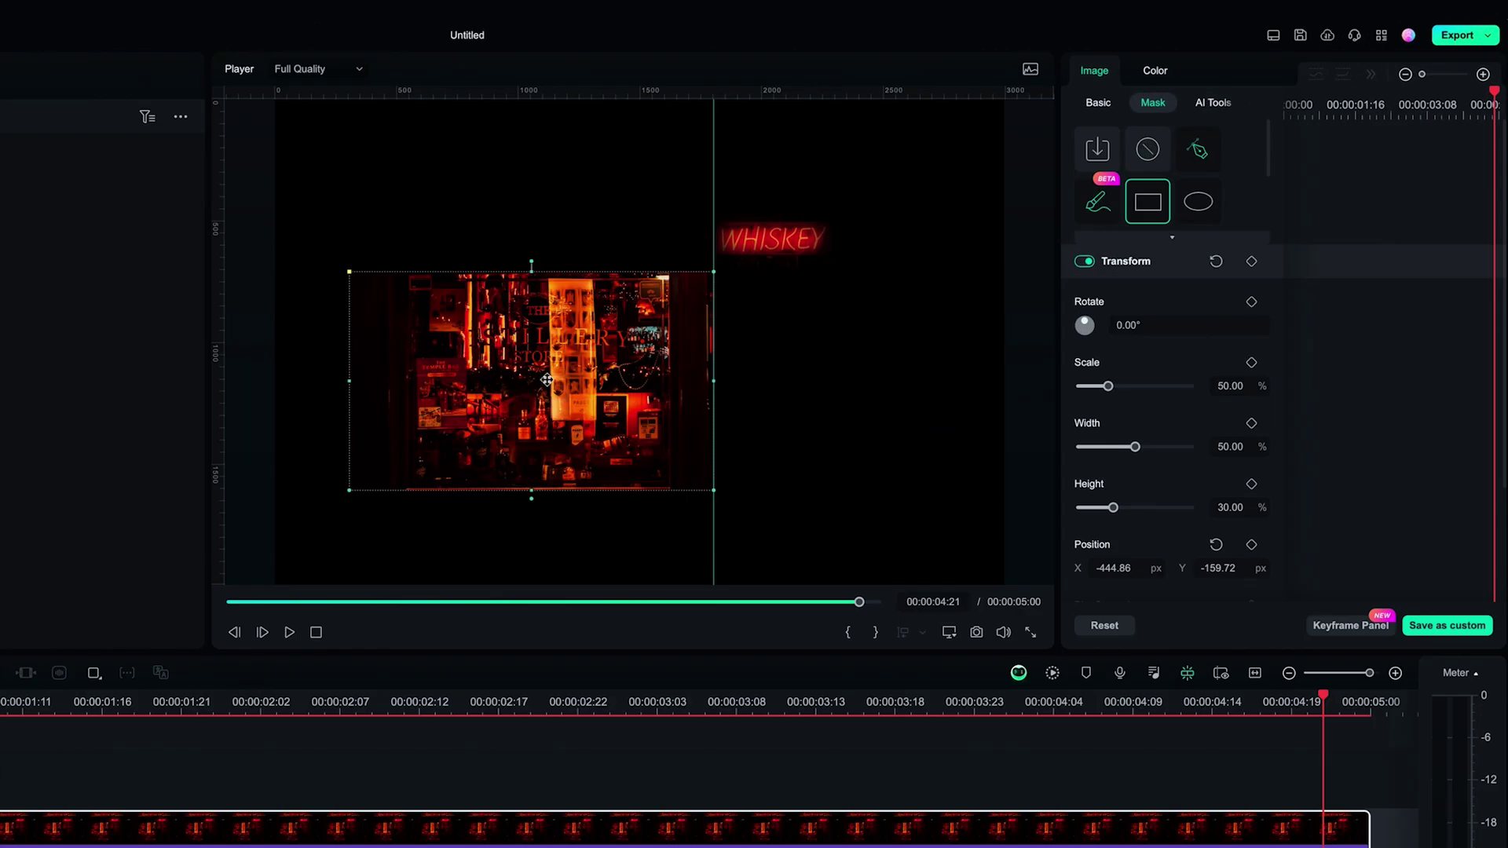
# Step: Fit a rectangle mask around the shop window on Video 3, 41.90% wide and 35.56% high, with 20% blur strength and 5% radius
pyautogui.moveTo(547, 380); pyautogui.dragTo(550, 392)
pyautogui.moveTo(716, 392); pyautogui.dragTo(687, 392)
pyautogui.moveTo(538, 502); pyautogui.dragTo(542, 522)
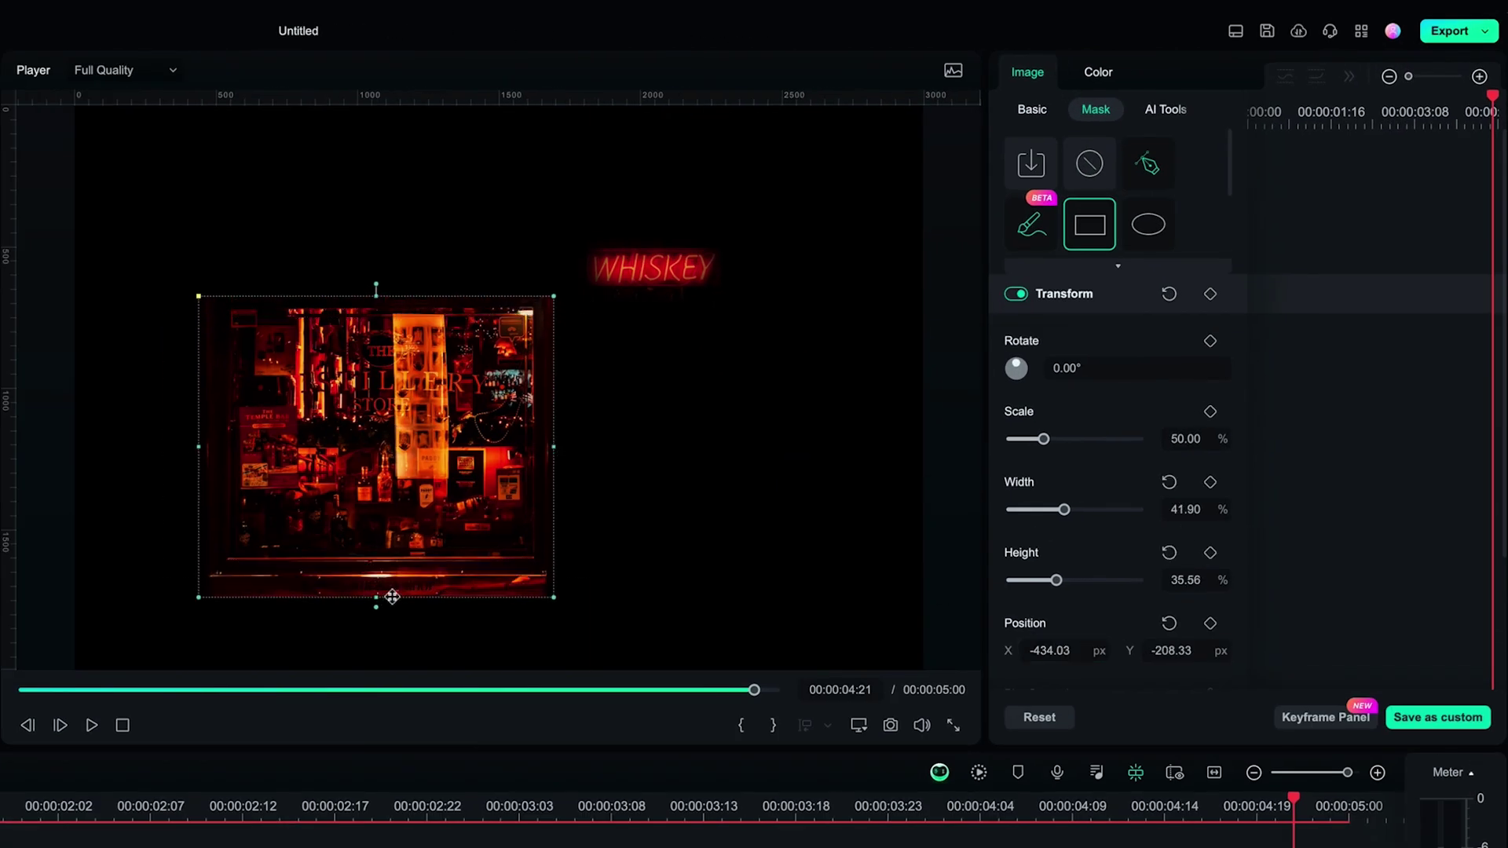
pyautogui.scroll(-5, 1167, 521)
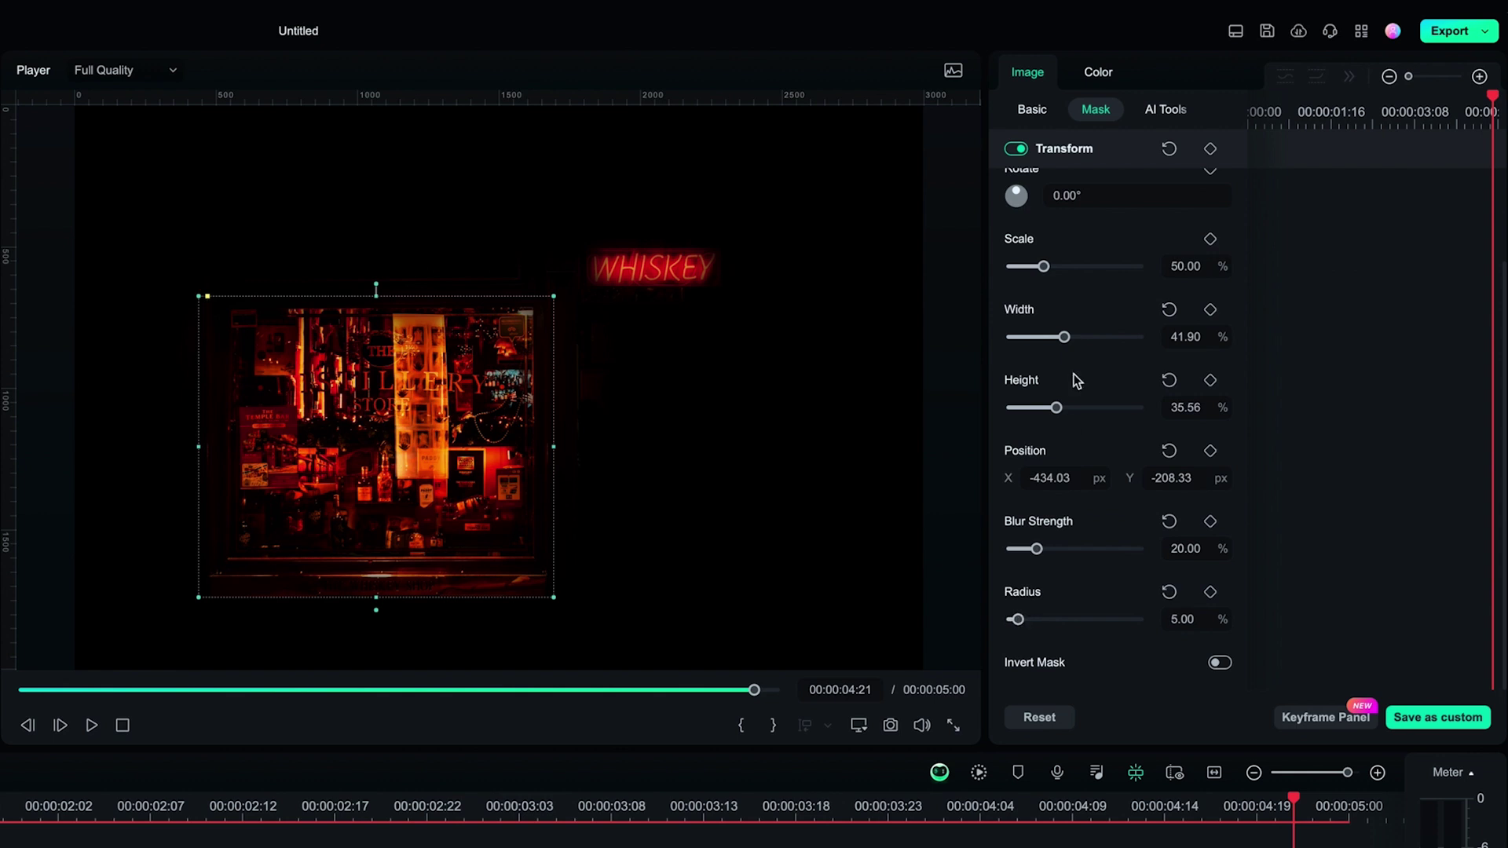
# Step: Keyframe the window layer's exposure along the timeline, alternating between slightly lowered and 0.00, ending with 0.00 at 00:00:04:12
pyautogui.click(1102, 76)
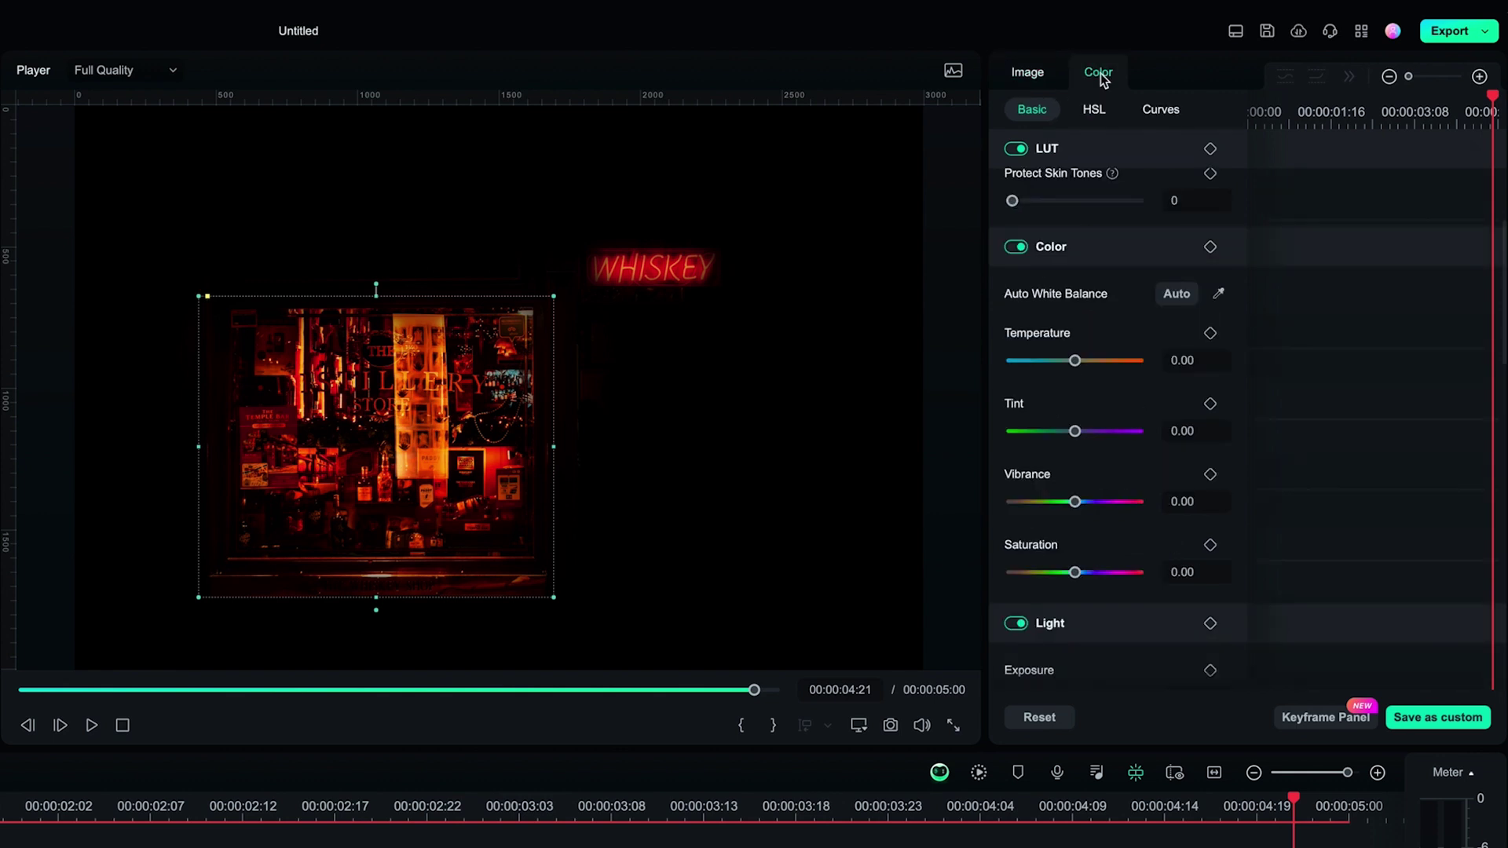
pyautogui.scroll(-5, 1128, 597)
pyautogui.moveTo(1077, 348); pyautogui.dragTo(1076, 349)
pyautogui.moveTo(0, 847); pyautogui.dragTo(336, 846)
pyautogui.moveTo(1075, 348); pyautogui.dragTo(1064, 350)
pyautogui.moveTo(337, 798); pyautogui.dragTo(1128, 800)
pyautogui.moveTo(1064, 346); pyautogui.dragTo(1075, 345)
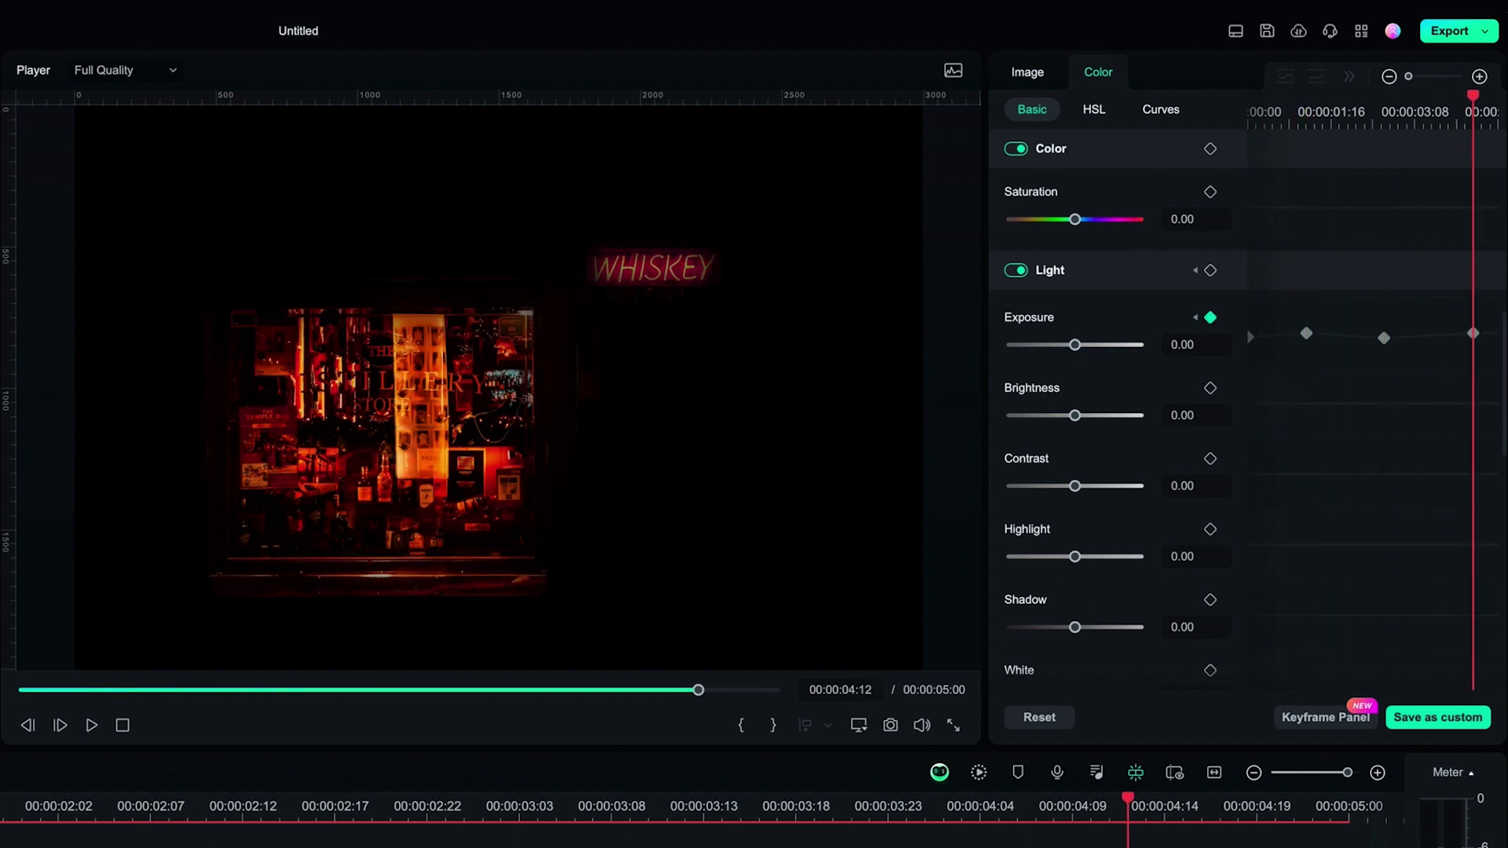